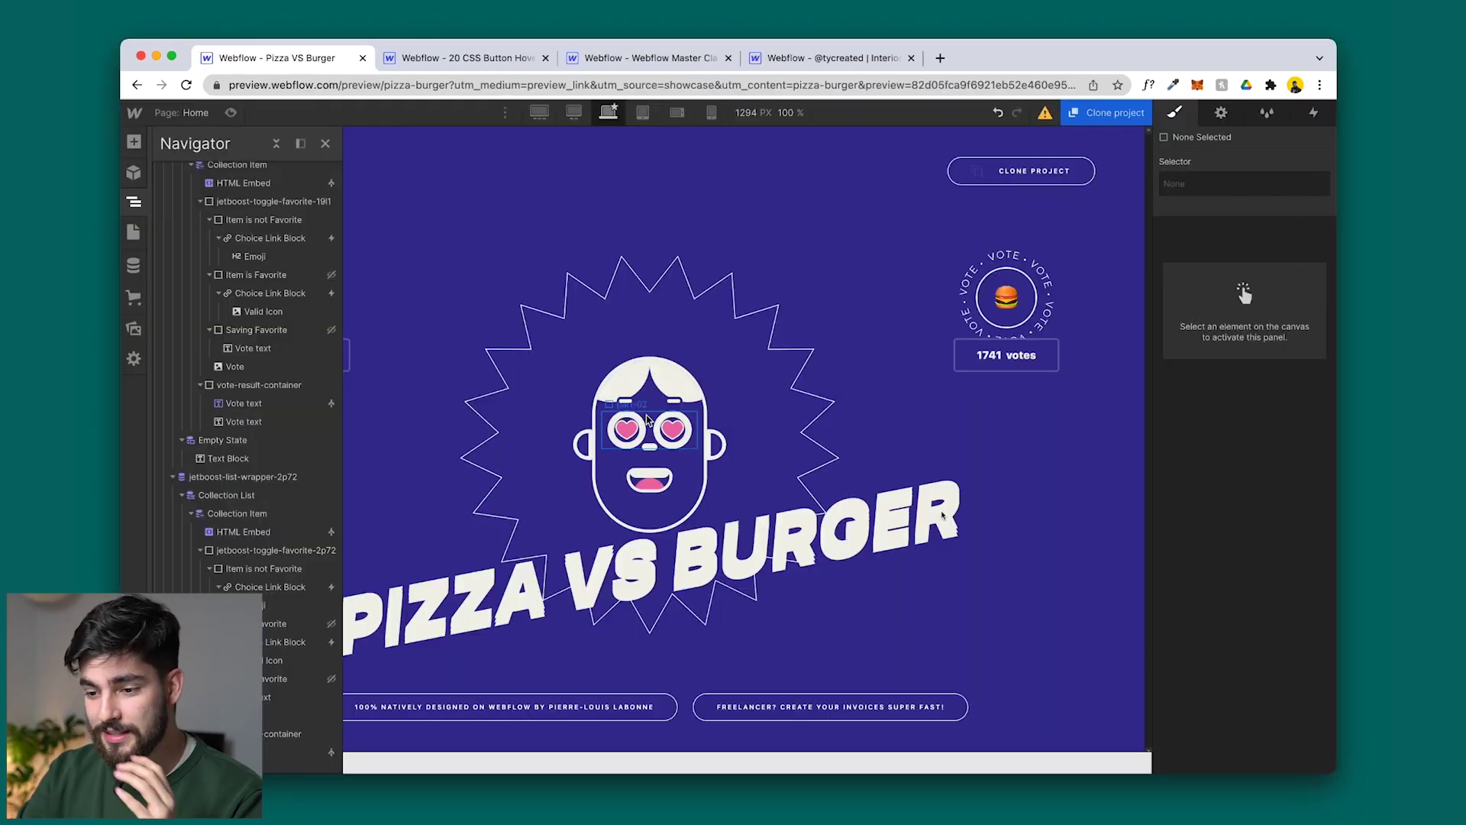
Close the Navigator and select the character's hair-and-face, then its right ear element.
{"action": "key", "text": "z"}
{"action": "left_click", "coordinate": [698, 503]}
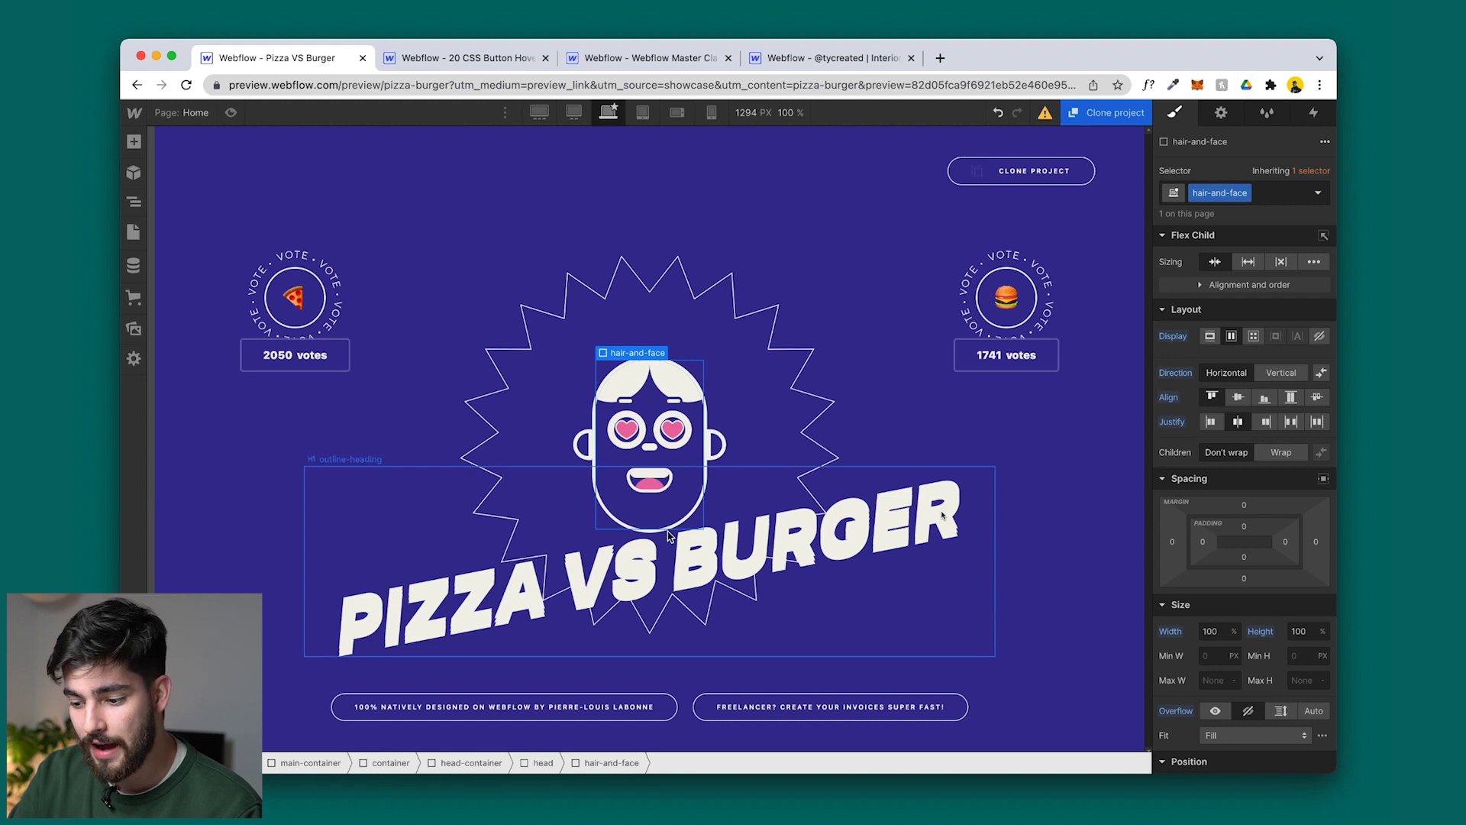
{"action": "left_click", "coordinate": [716, 444]}
Review the right ear's styles, then list the page's mouse-move and page-load interactions.
{"action": "scroll", "coordinate": [1210, 385], "scroll_direction": "down", "scroll_amount": 10}
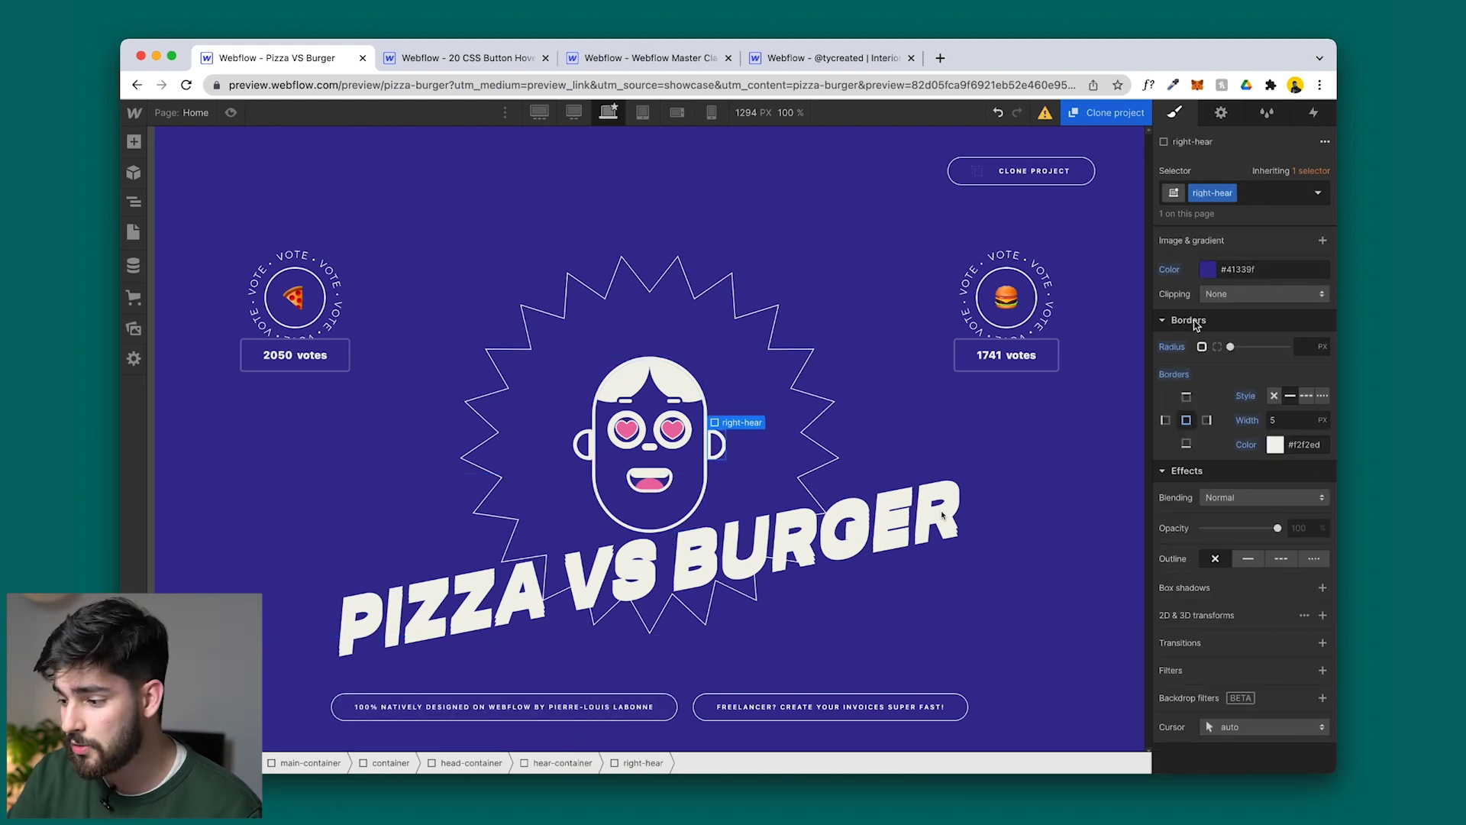
{"action": "scroll", "coordinate": [1221, 374], "scroll_direction": "up", "scroll_amount": 8}
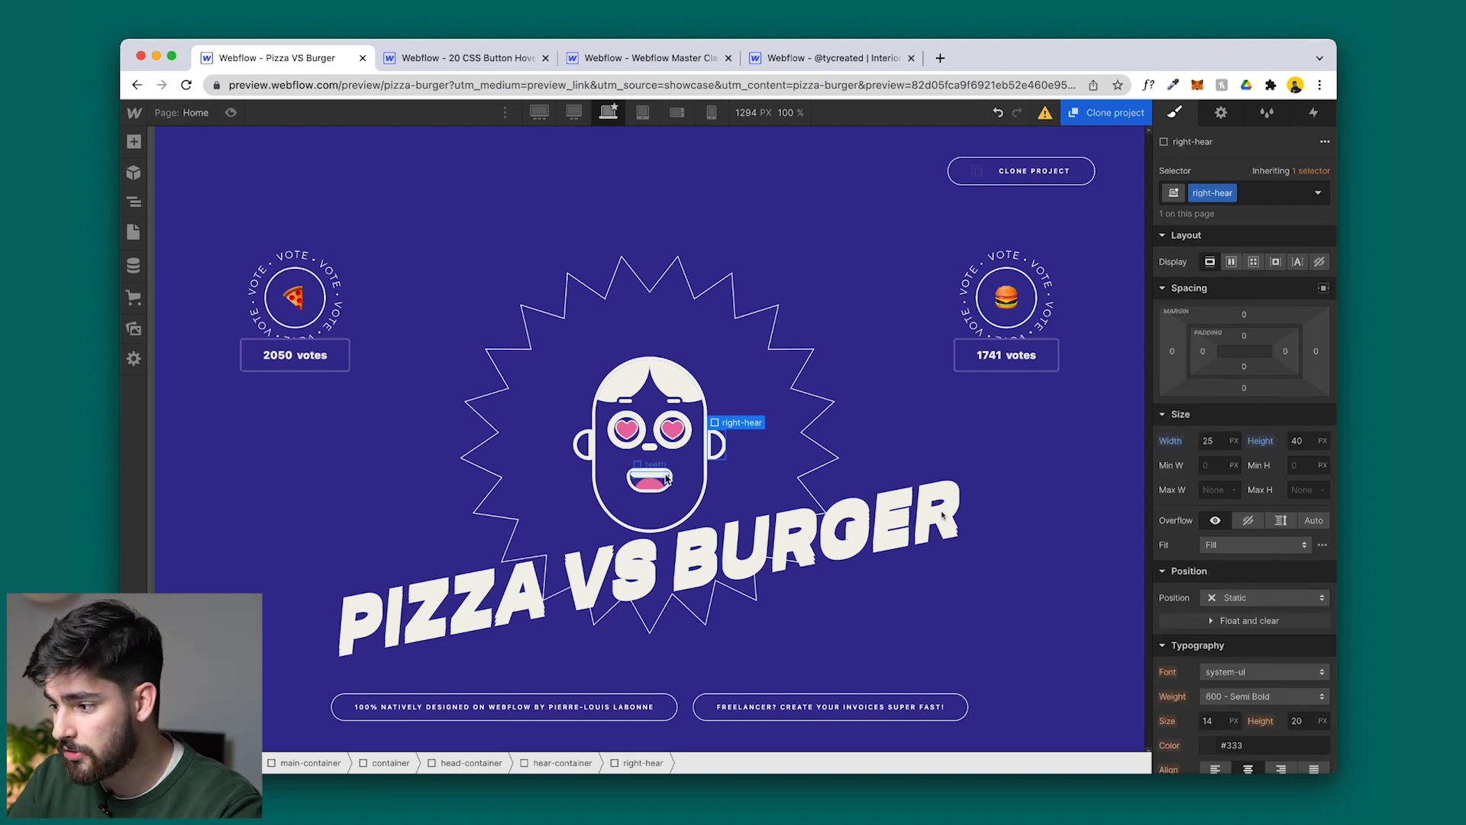
{"action": "left_click", "coordinate": [1312, 114]}
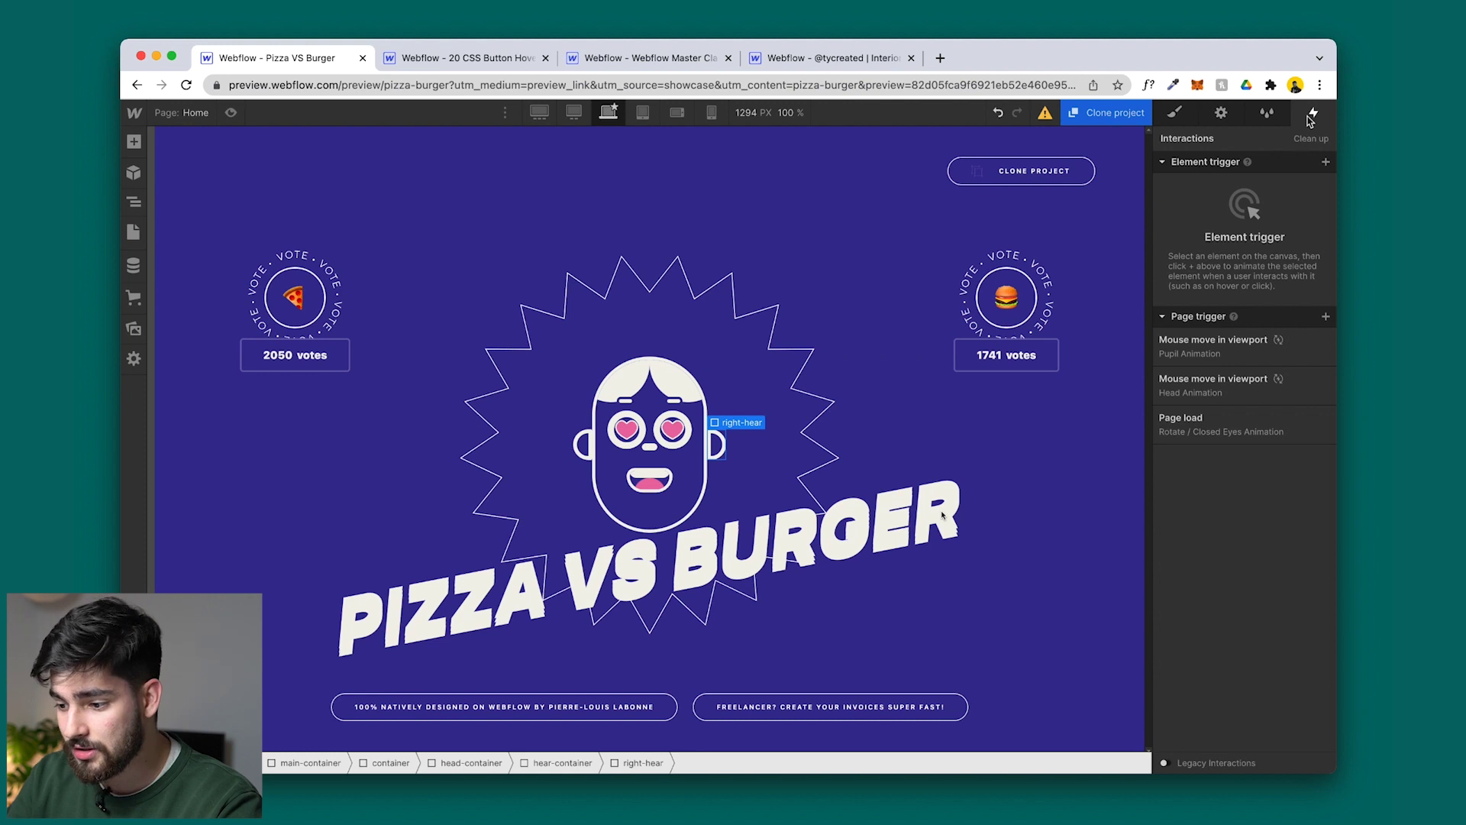
Select the character's container and then its pupil, and return to the interactions list.
{"action": "left_click", "coordinate": [1007, 467]}
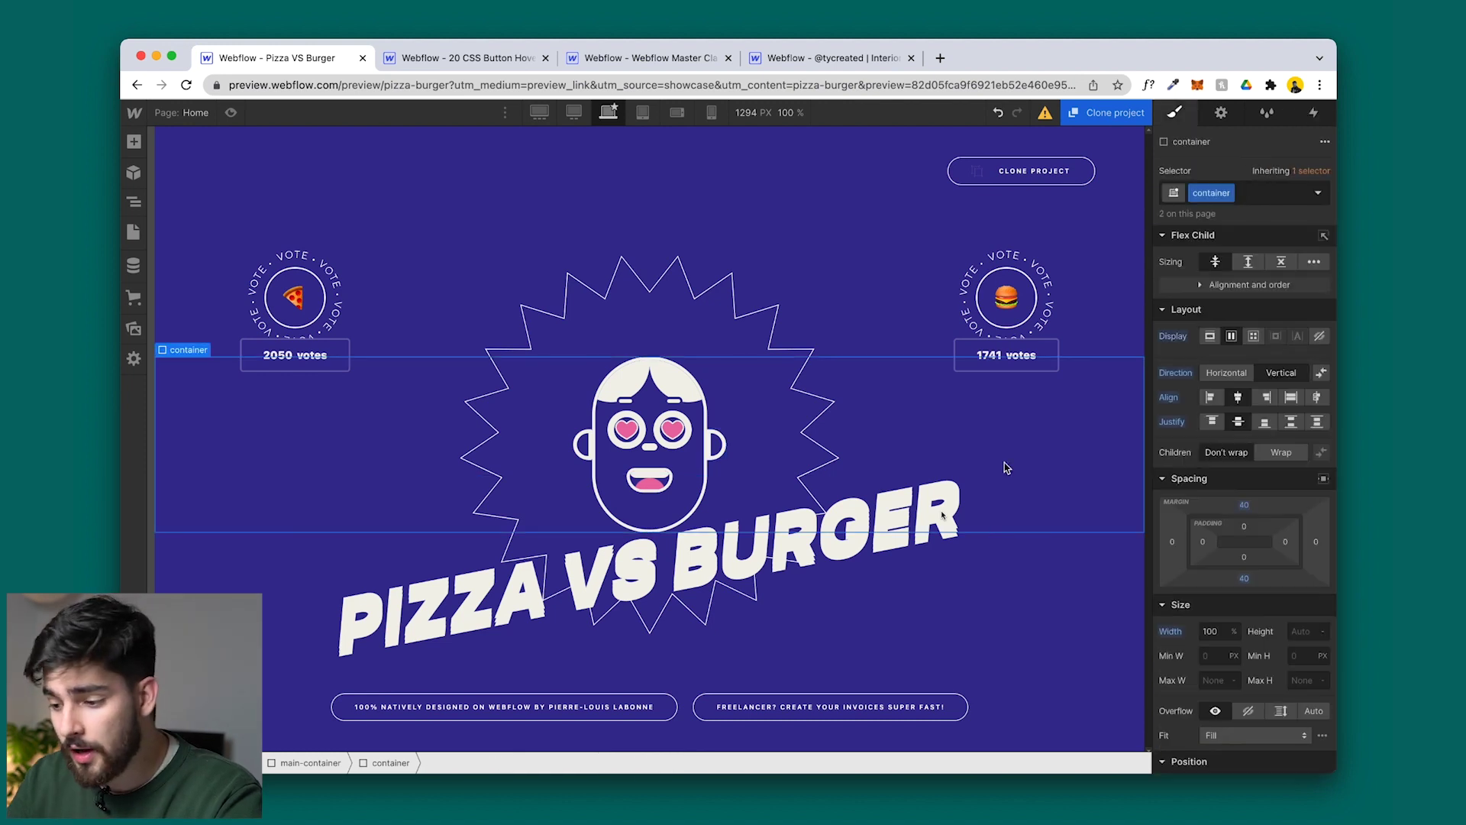
{"action": "left_click", "coordinate": [682, 445]}
{"action": "left_click", "coordinate": [1311, 116]}
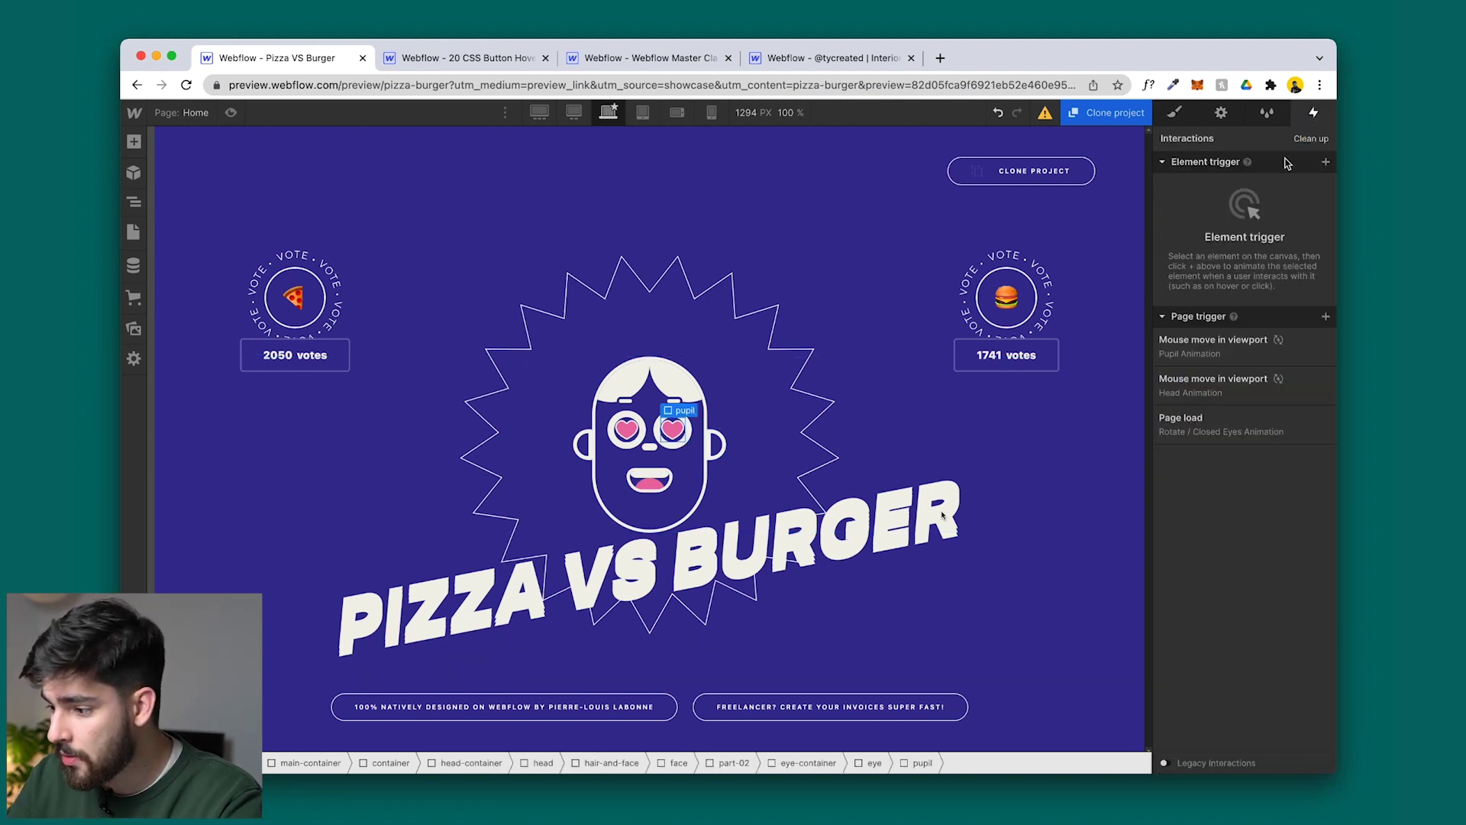
Open the Mouse move in viewport trigger, review Pupil Animation, then open Head Animation.
{"action": "left_click", "coordinate": [1253, 351]}
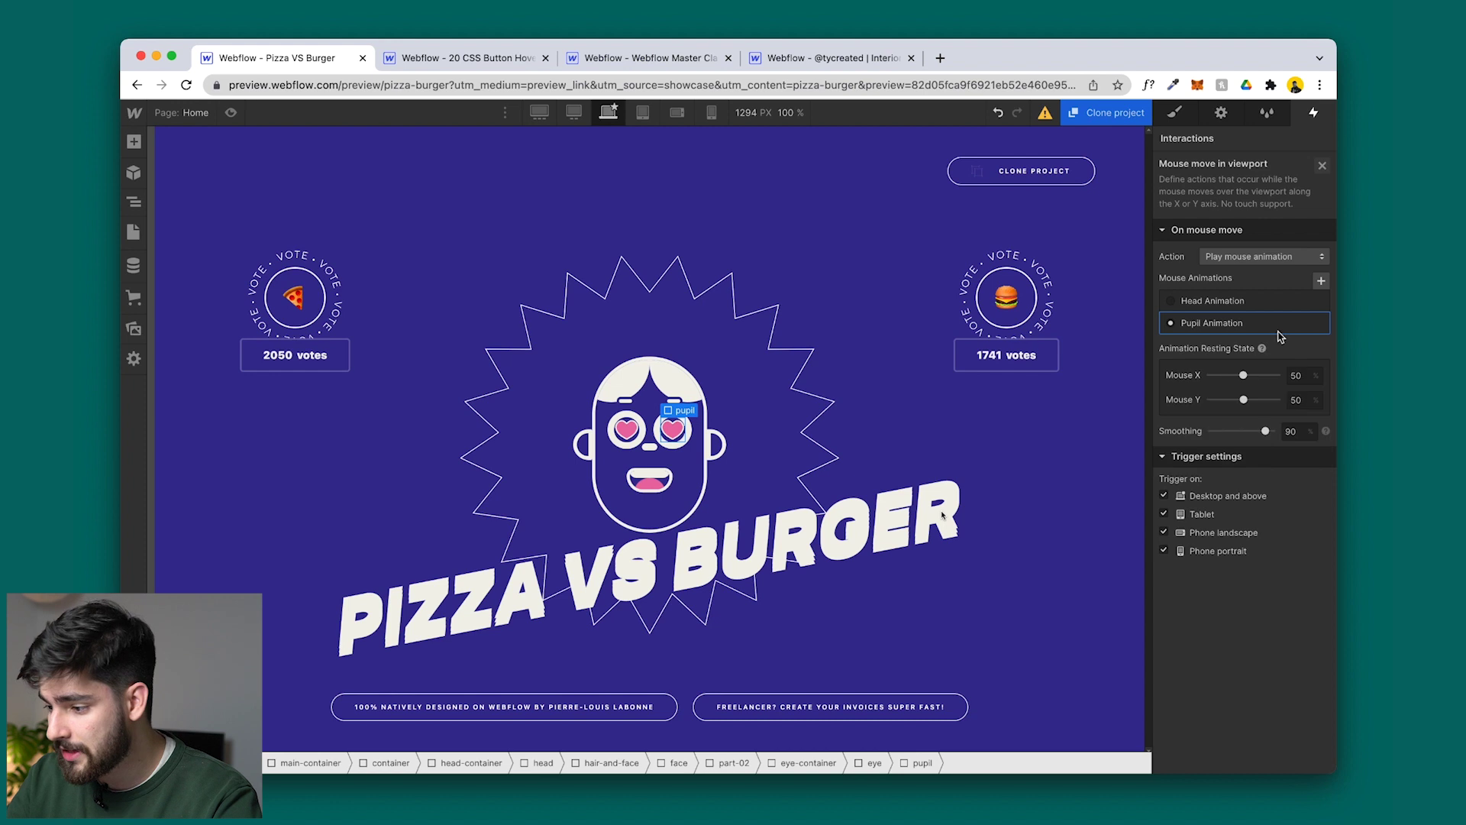
{"action": "left_click", "coordinate": [1214, 322]}
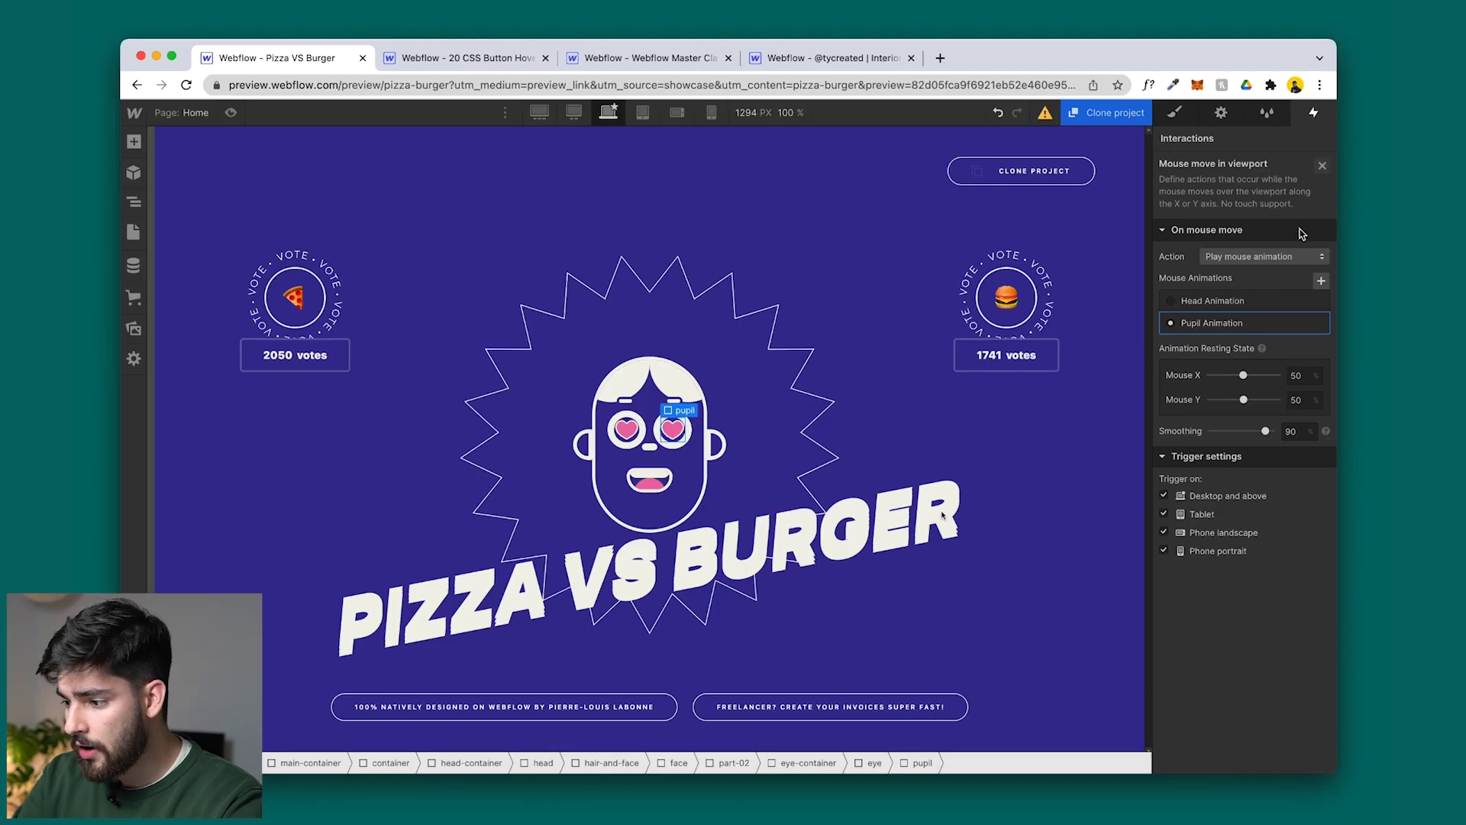
{"action": "left_click", "coordinate": [1301, 301]}
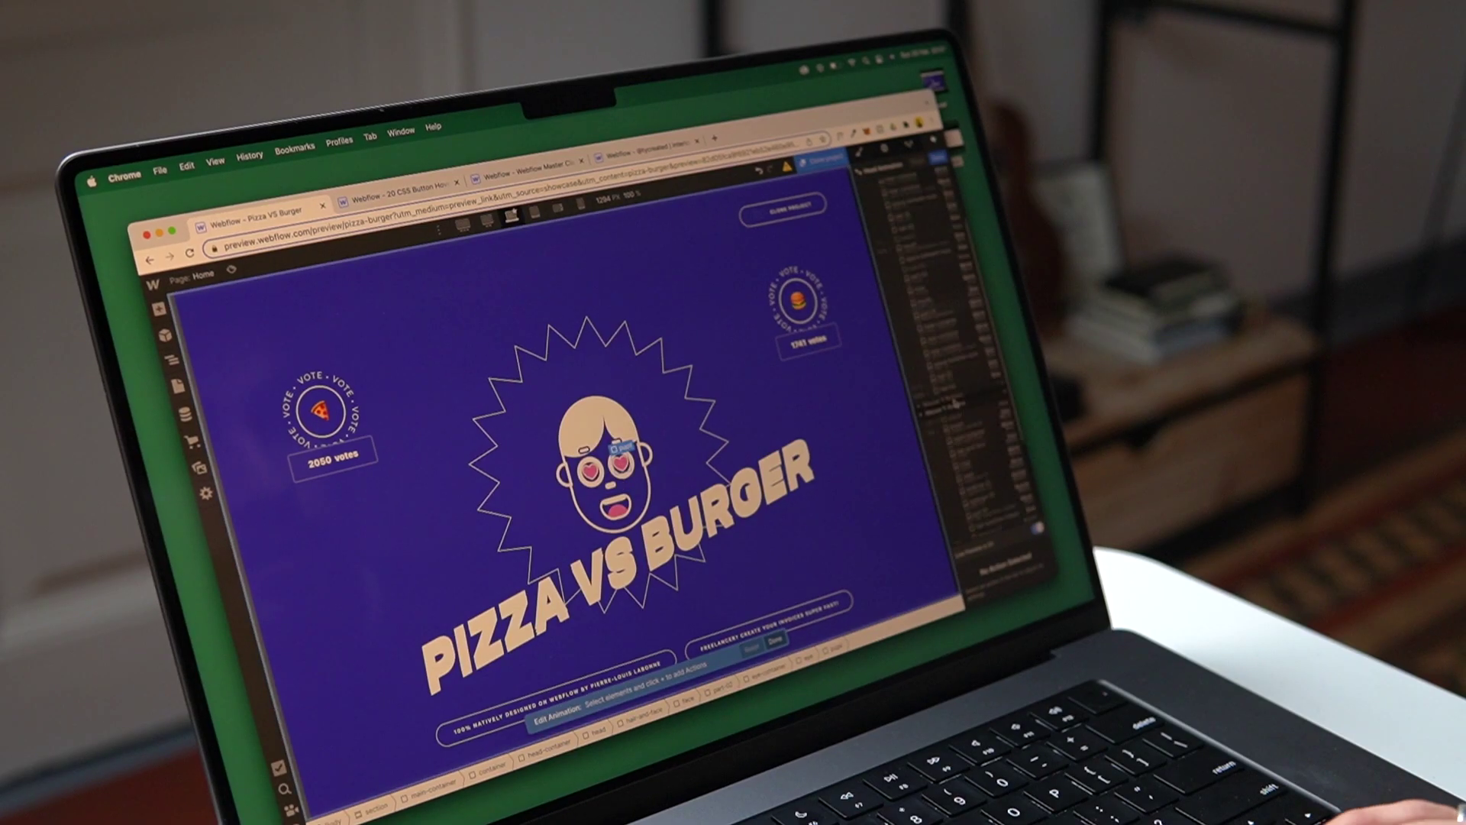
Open the head-container's 0% Mouse X Move action and scroll through the Head Animation actions.
{"action": "left_click", "coordinate": [954, 404]}
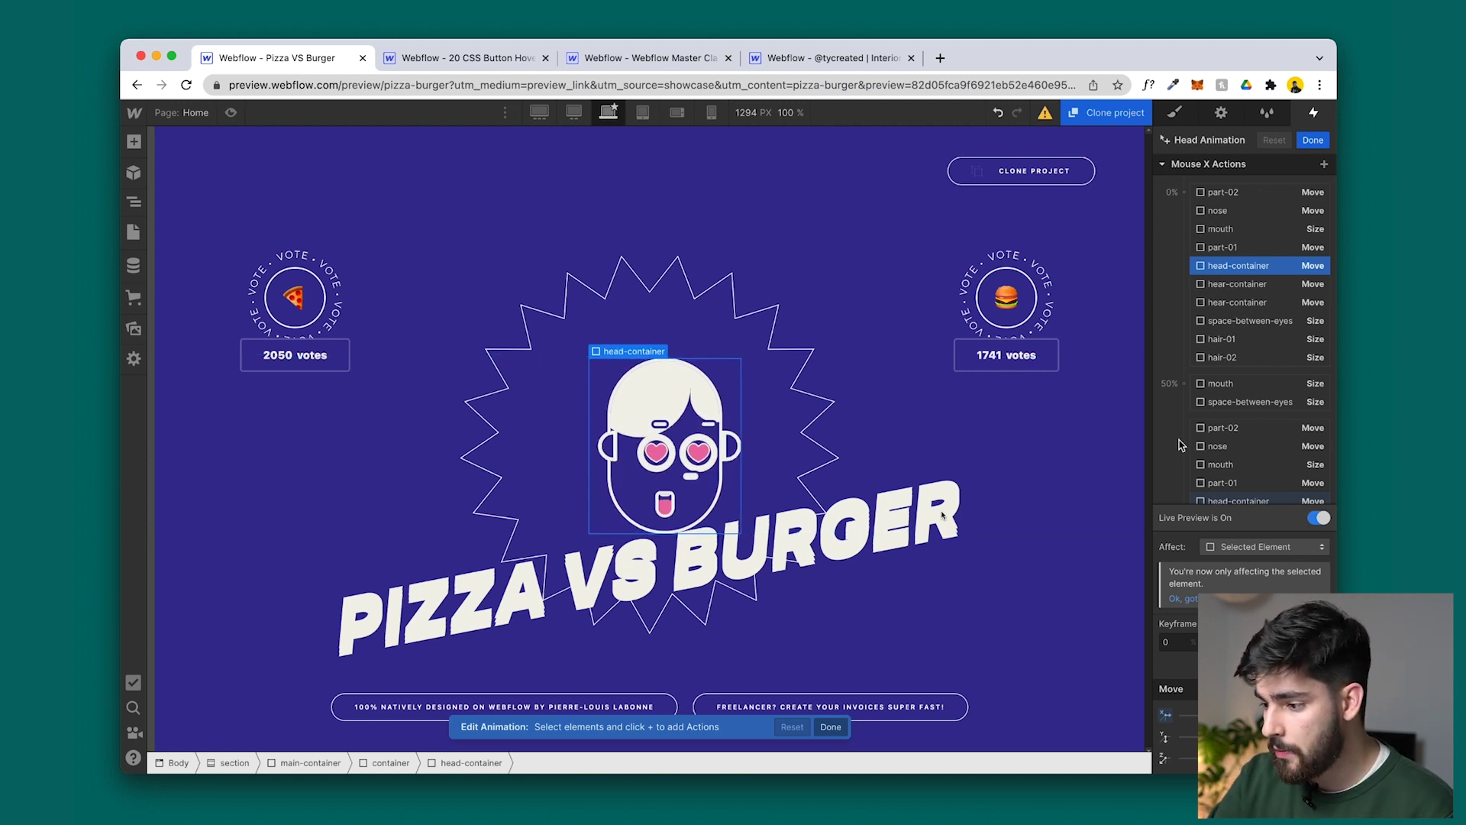
{"action": "scroll", "coordinate": [1252, 320], "scroll_direction": "down", "scroll_amount": 5}
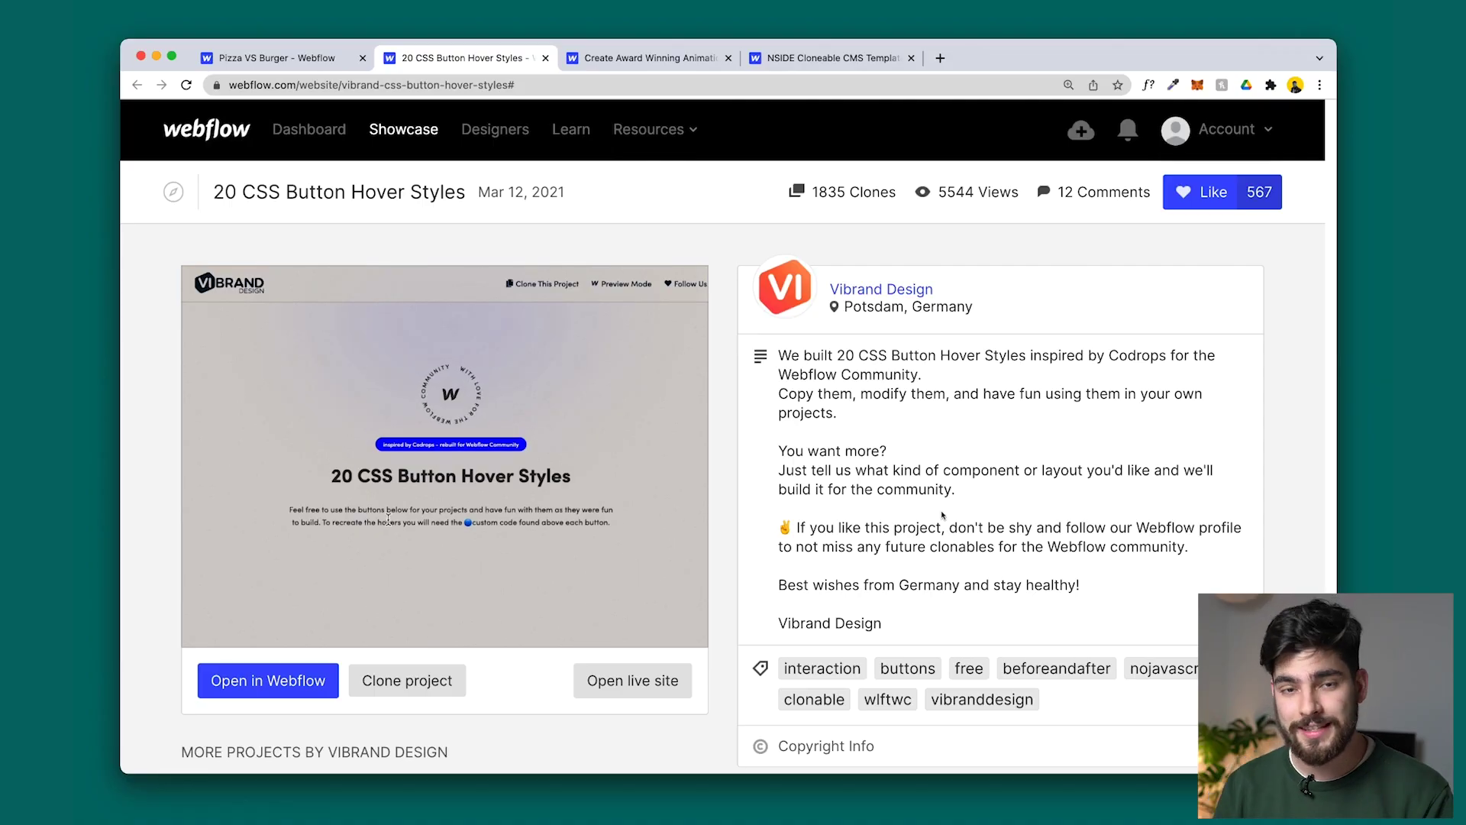
Scroll through the 20 CSS Button Hover Styles demo buttons in the embedded preview.
{"action": "scroll", "coordinate": [388, 520], "scroll_direction": "down", "scroll_amount": 5}
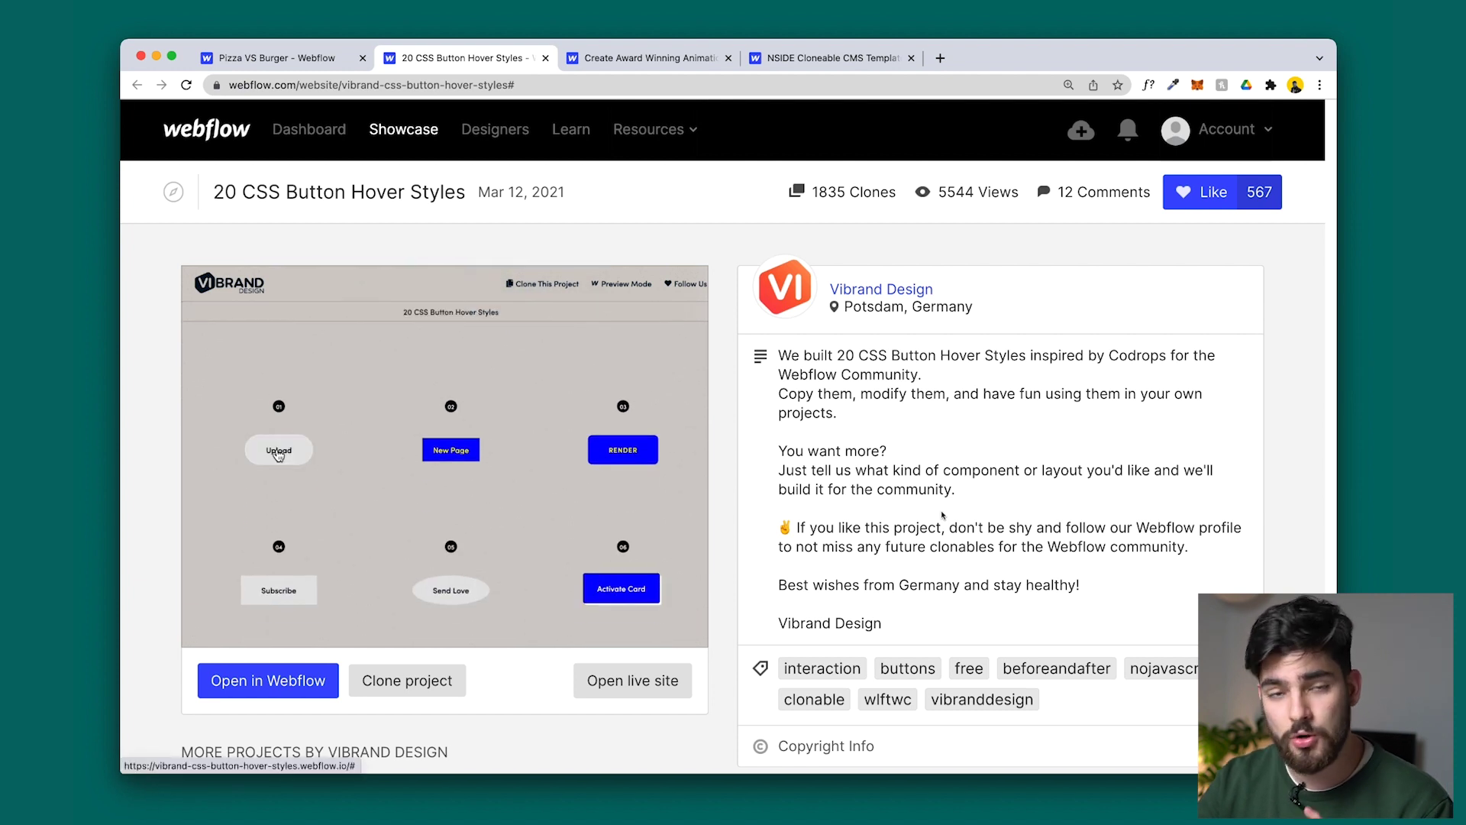
{"action": "scroll", "coordinate": [475, 468], "scroll_direction": "down", "scroll_amount": 1}
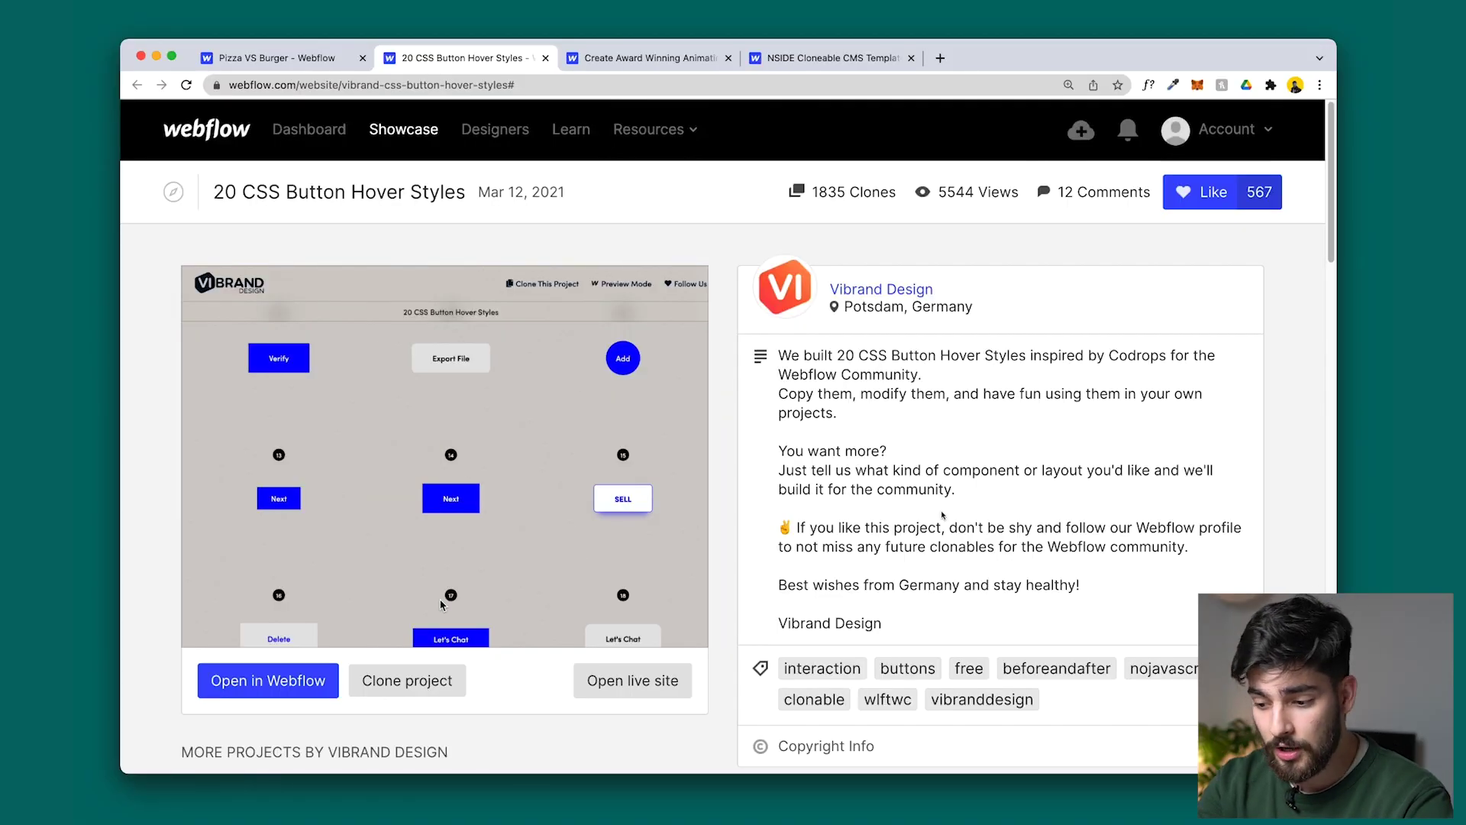
{"action": "scroll", "coordinate": [440, 604], "scroll_direction": "down", "scroll_amount": 2}
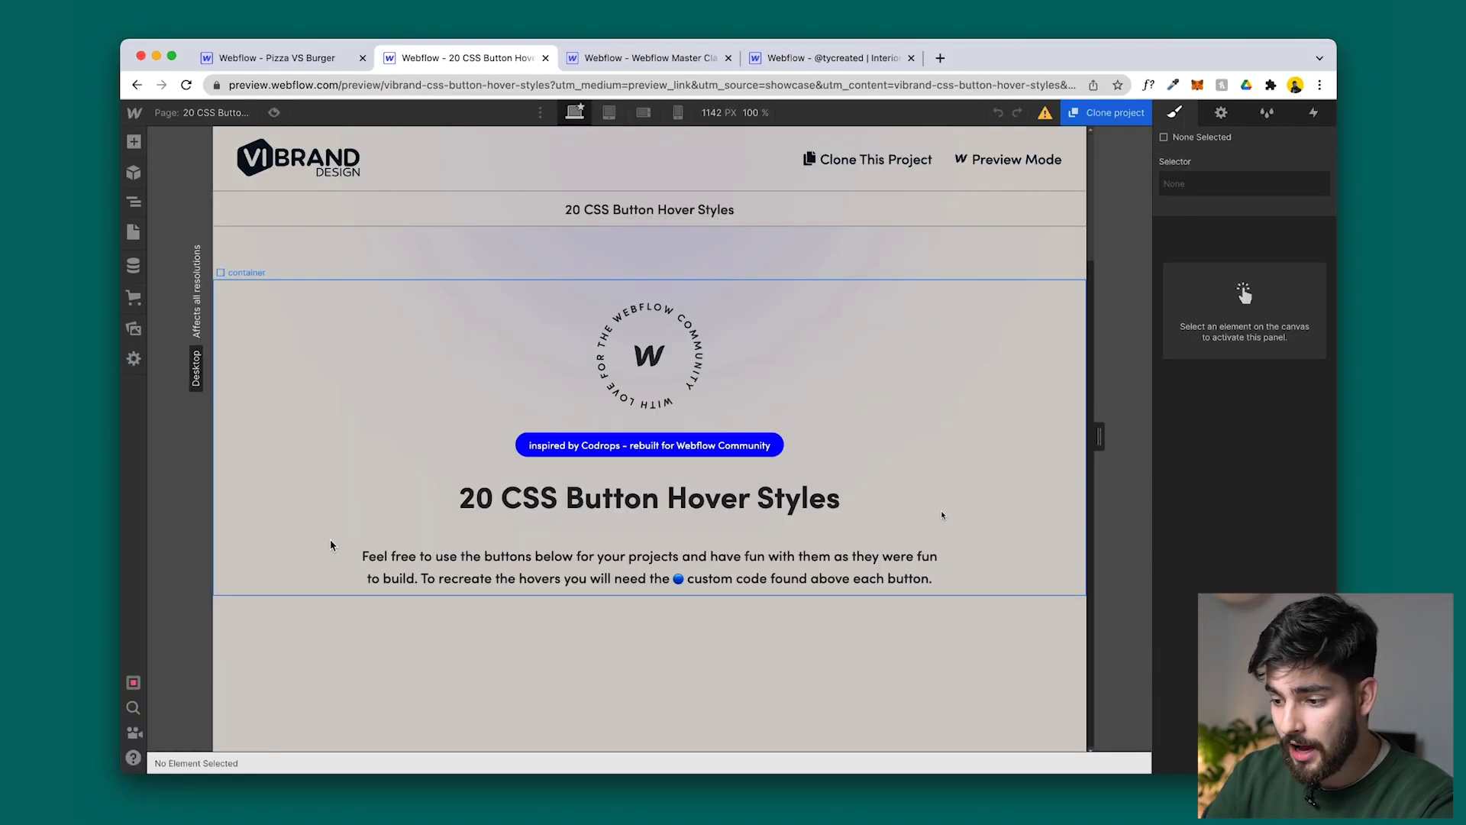
{"action": "scroll", "coordinate": [331, 544], "scroll_direction": "down", "scroll_amount": 5}
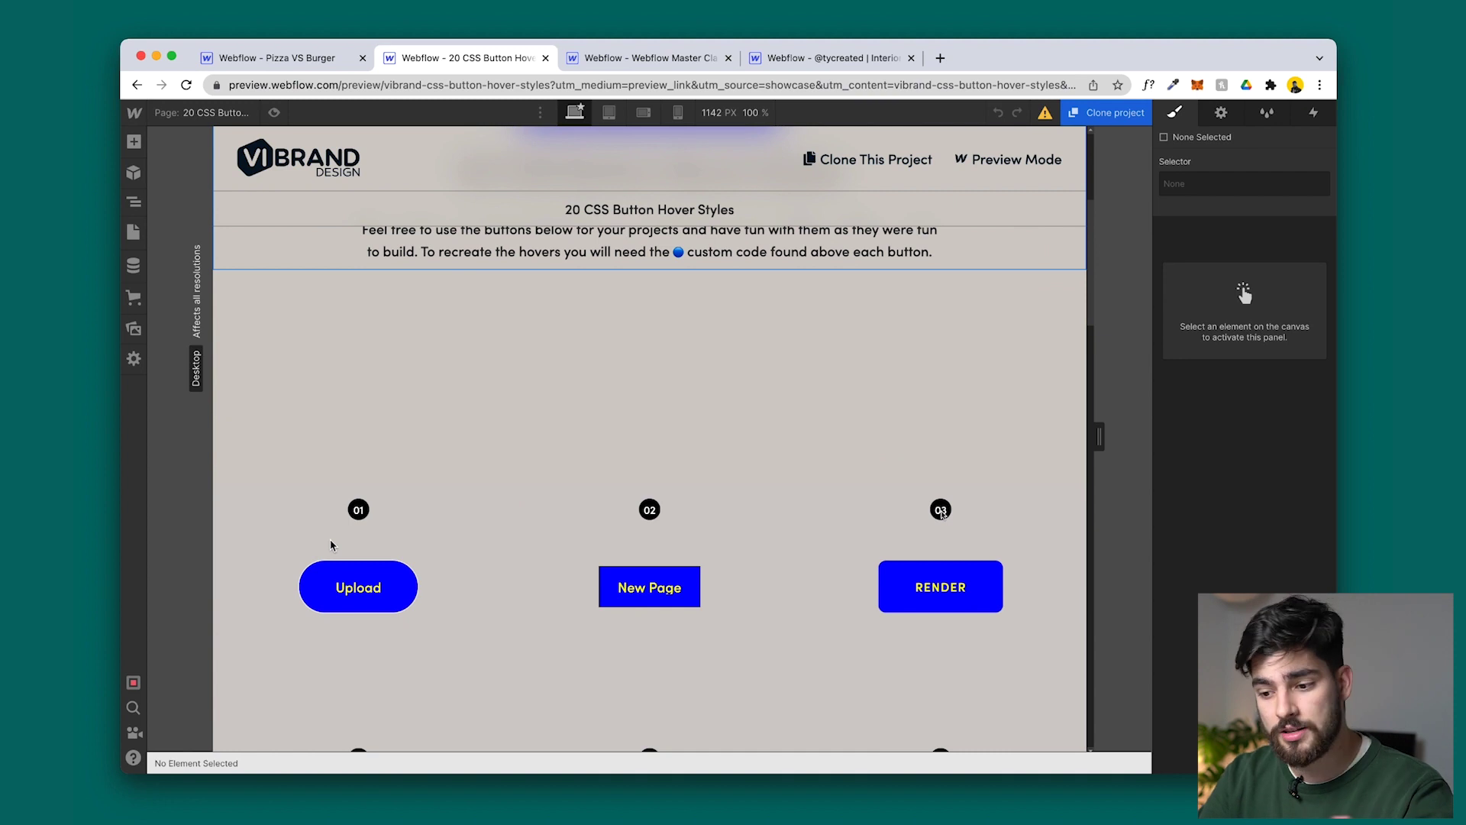
Scroll through the button demos, select button 13's Next button and reveal it in the Navigator.
{"action": "scroll", "coordinate": [332, 545], "scroll_direction": "down", "scroll_amount": 3}
{"action": "left_click", "coordinate": [565, 308]}
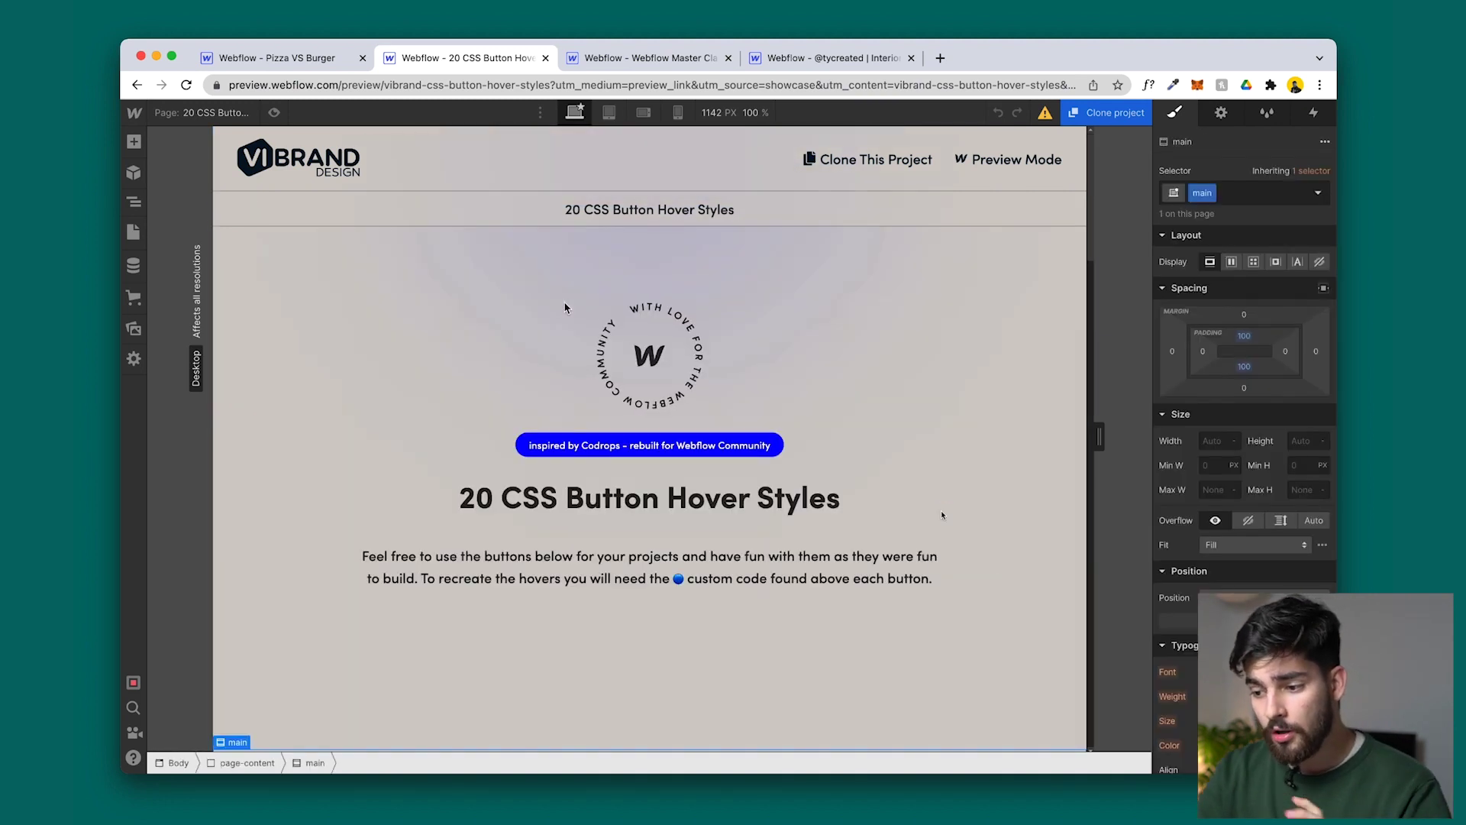
{"action": "scroll", "coordinate": [565, 308], "scroll_direction": "down", "scroll_amount": 10}
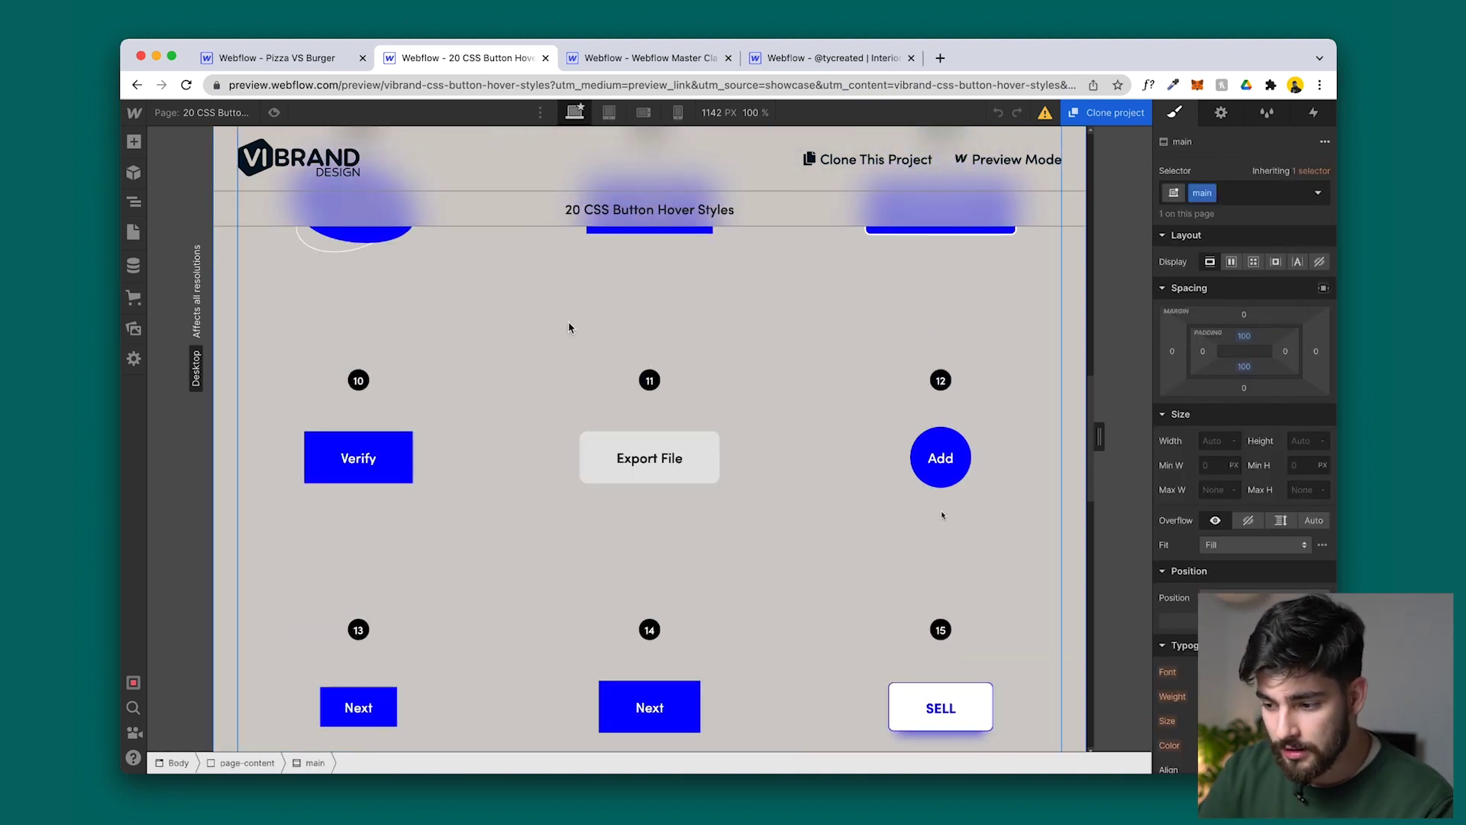
{"action": "scroll", "coordinate": [415, 379], "scroll_direction": "down", "scroll_amount": 5}
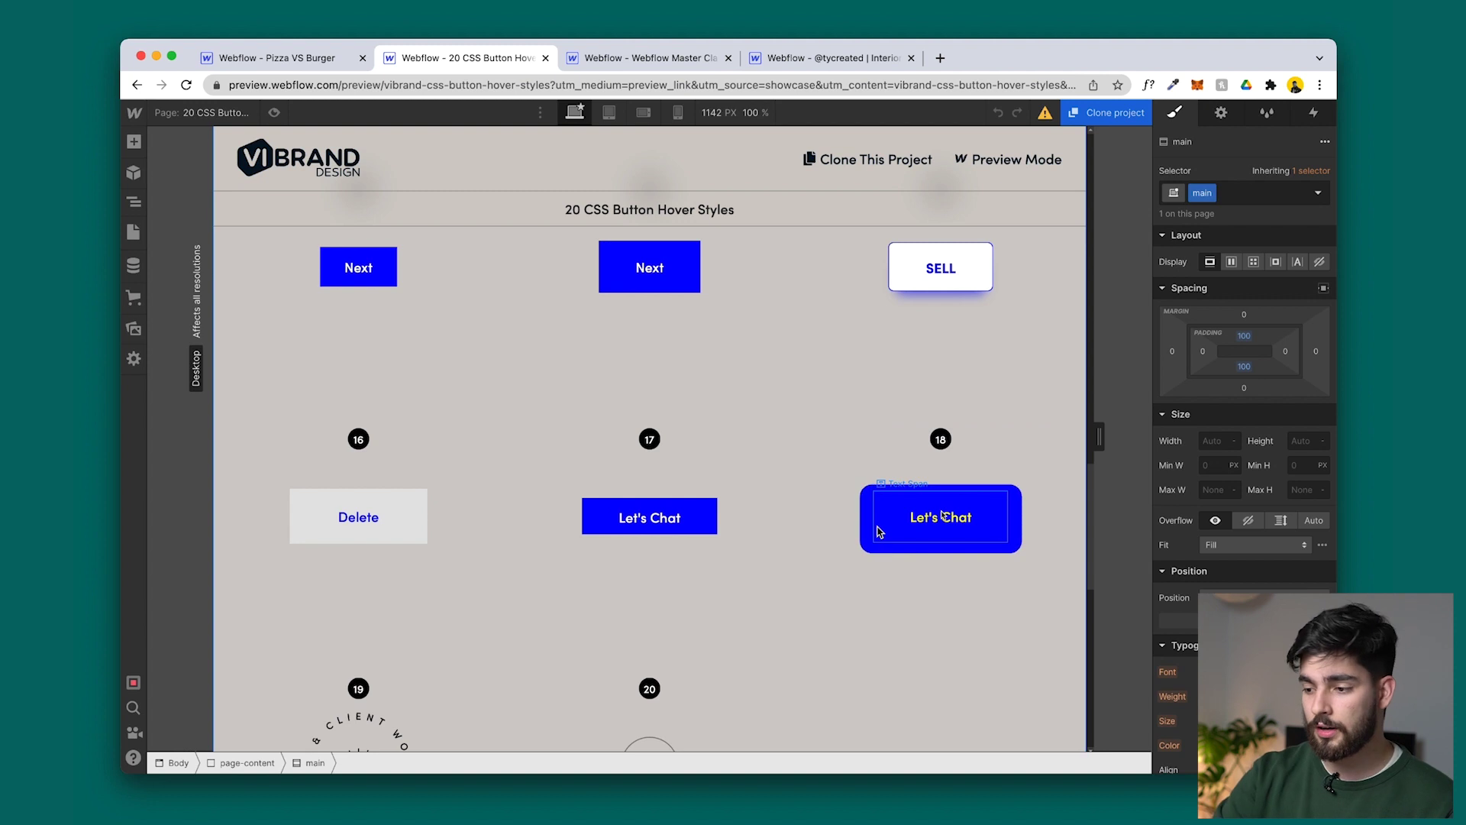
{"action": "scroll", "coordinate": [878, 527], "scroll_direction": "up", "scroll_amount": 2}
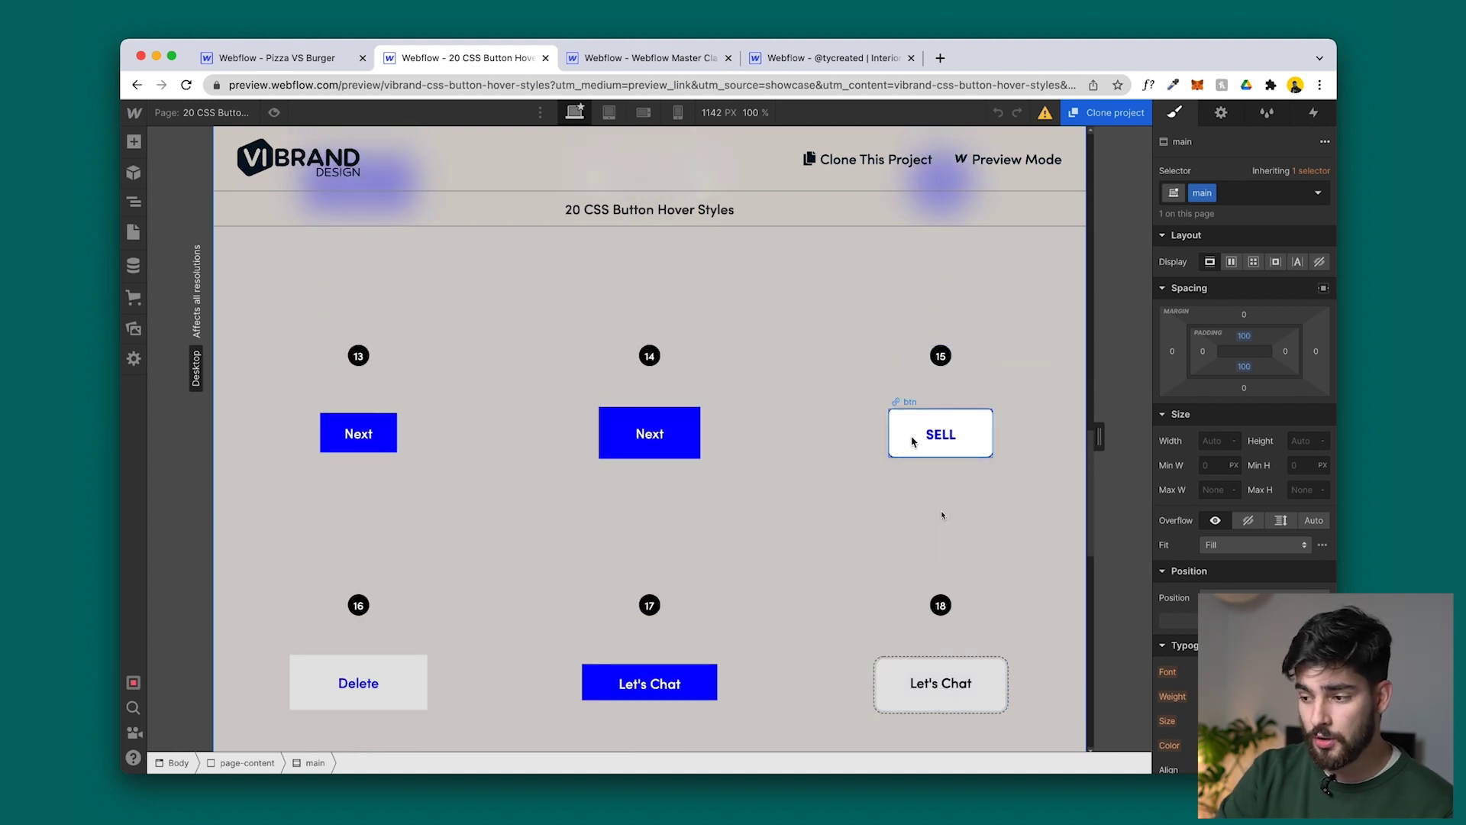
{"action": "left_click", "coordinate": [358, 433]}
{"action": "key", "text": "z"}
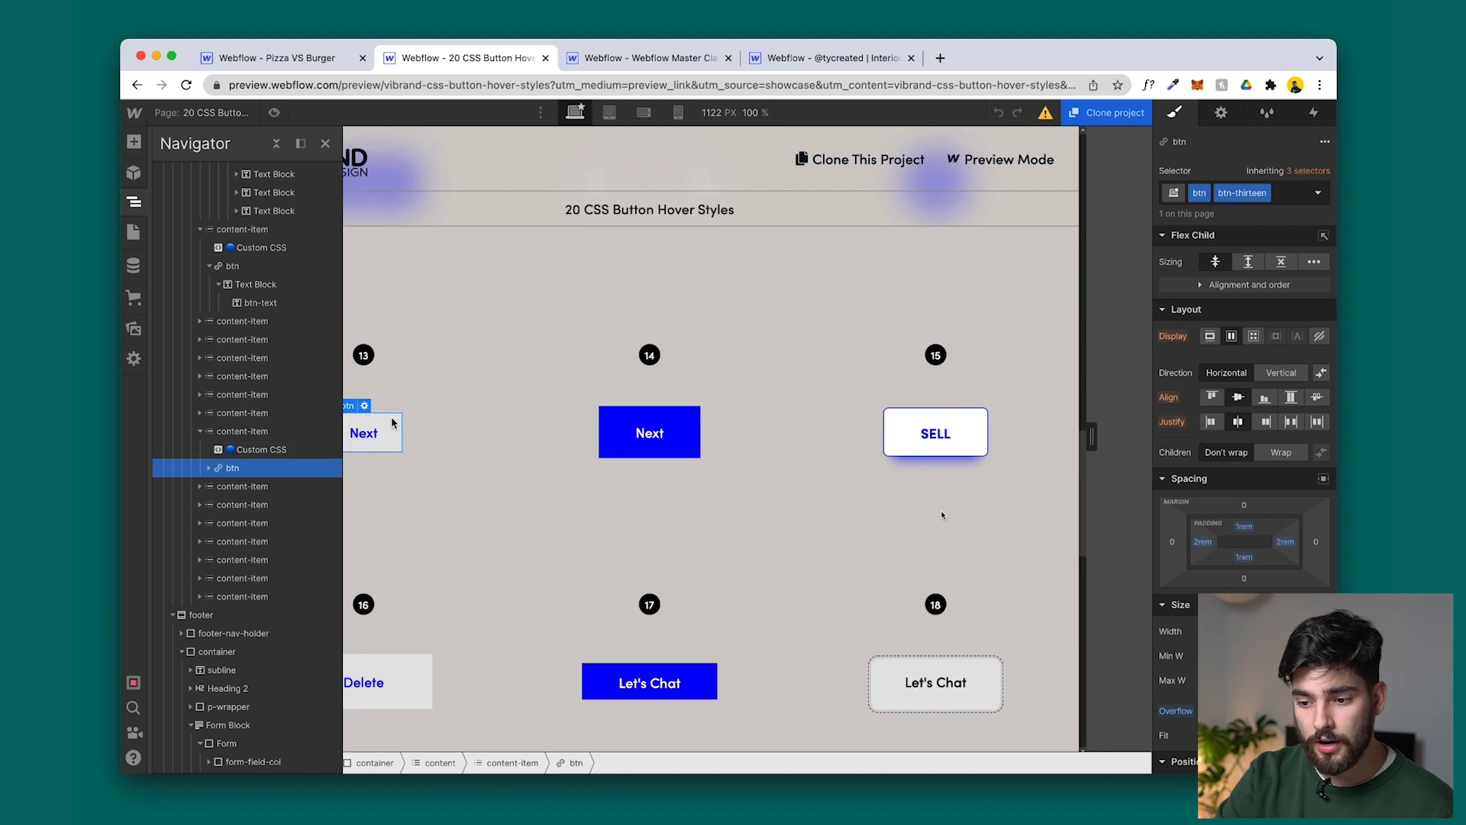
Inspect button 13's content-item and the code inside its Custom CSS embed.
{"action": "left_click", "coordinate": [242, 431]}
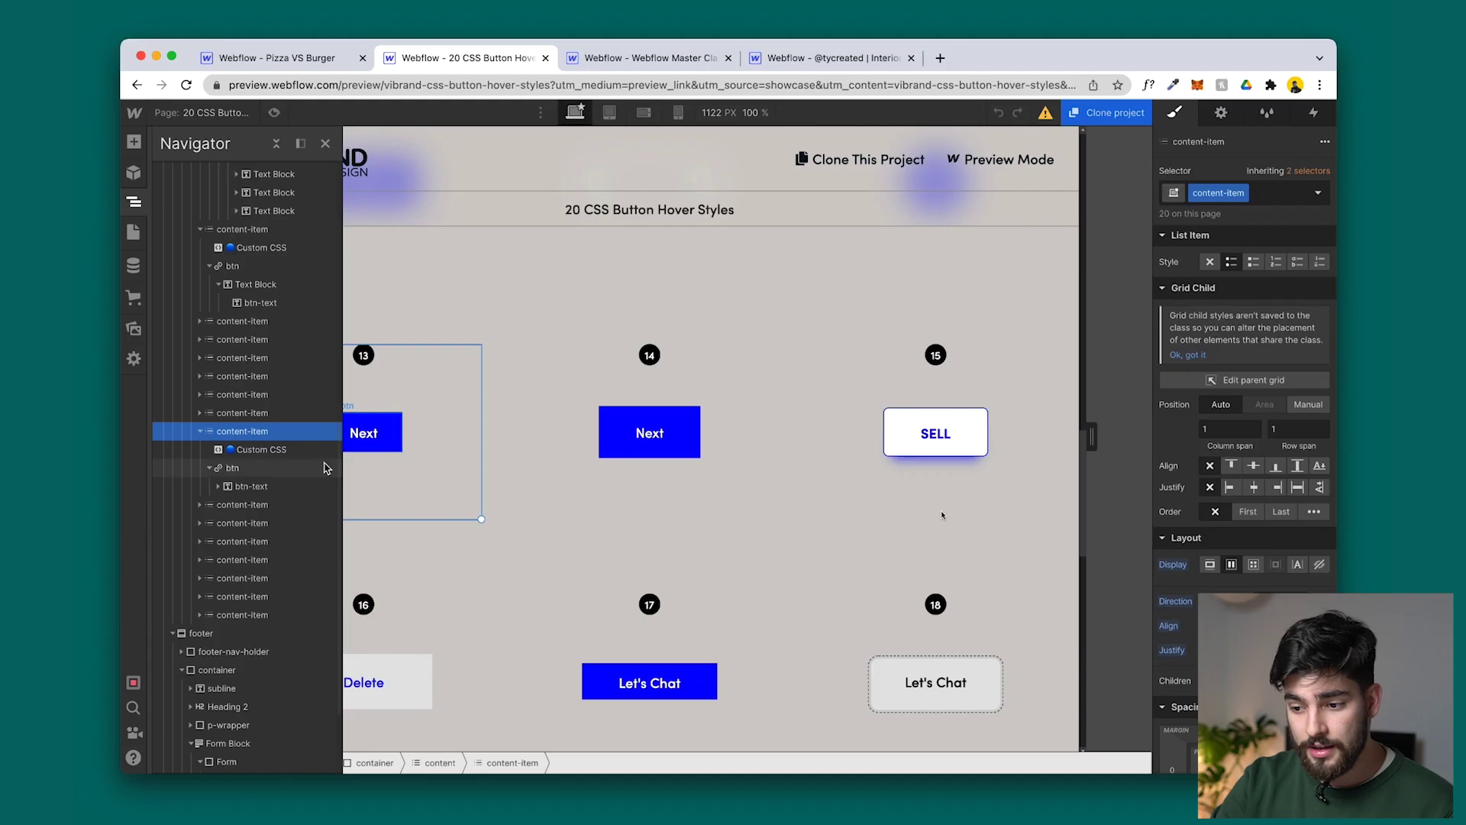
{"action": "left_click", "coordinate": [298, 449]}
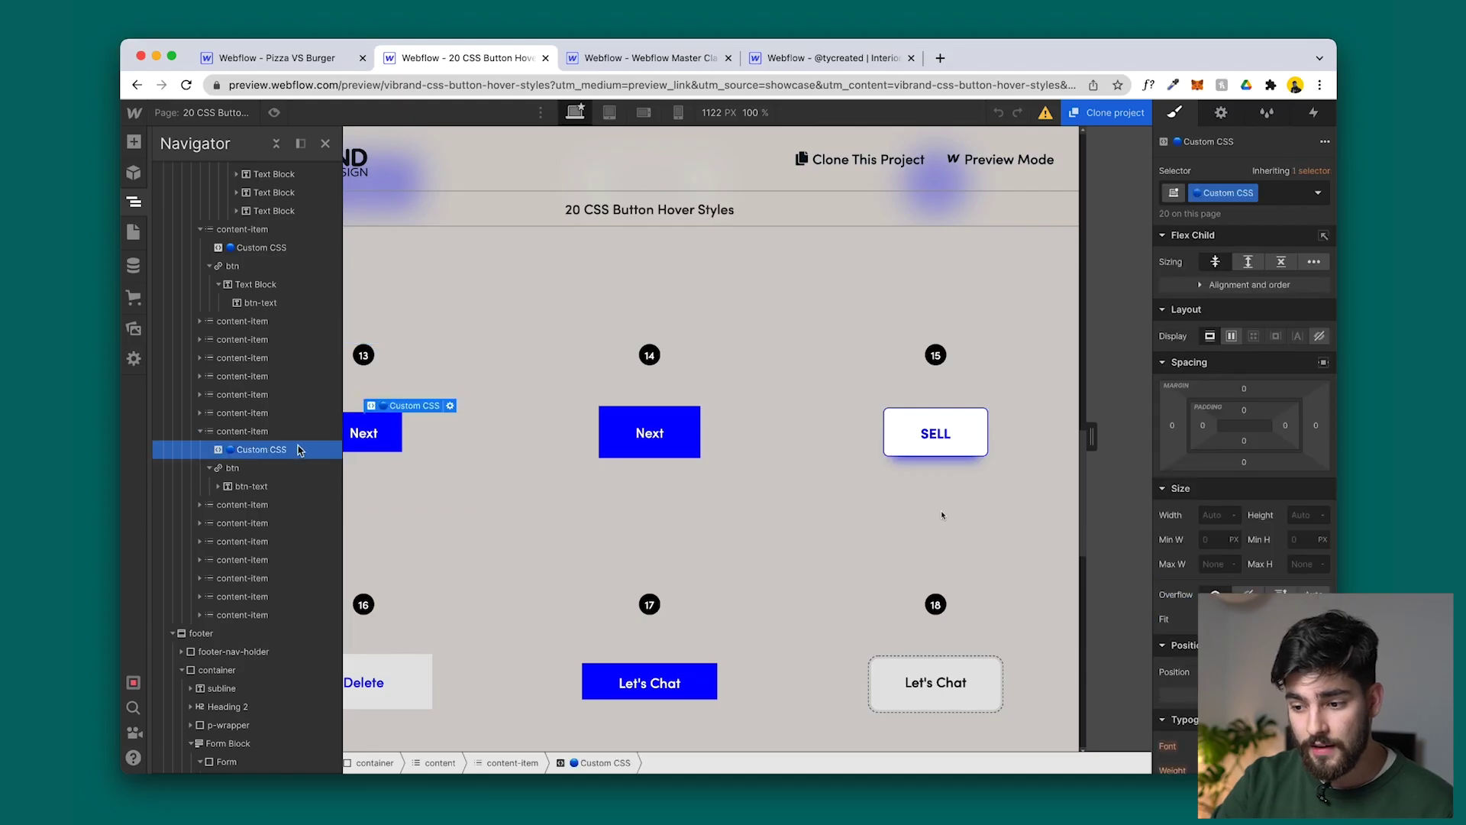
{"action": "left_click", "coordinate": [451, 407]}
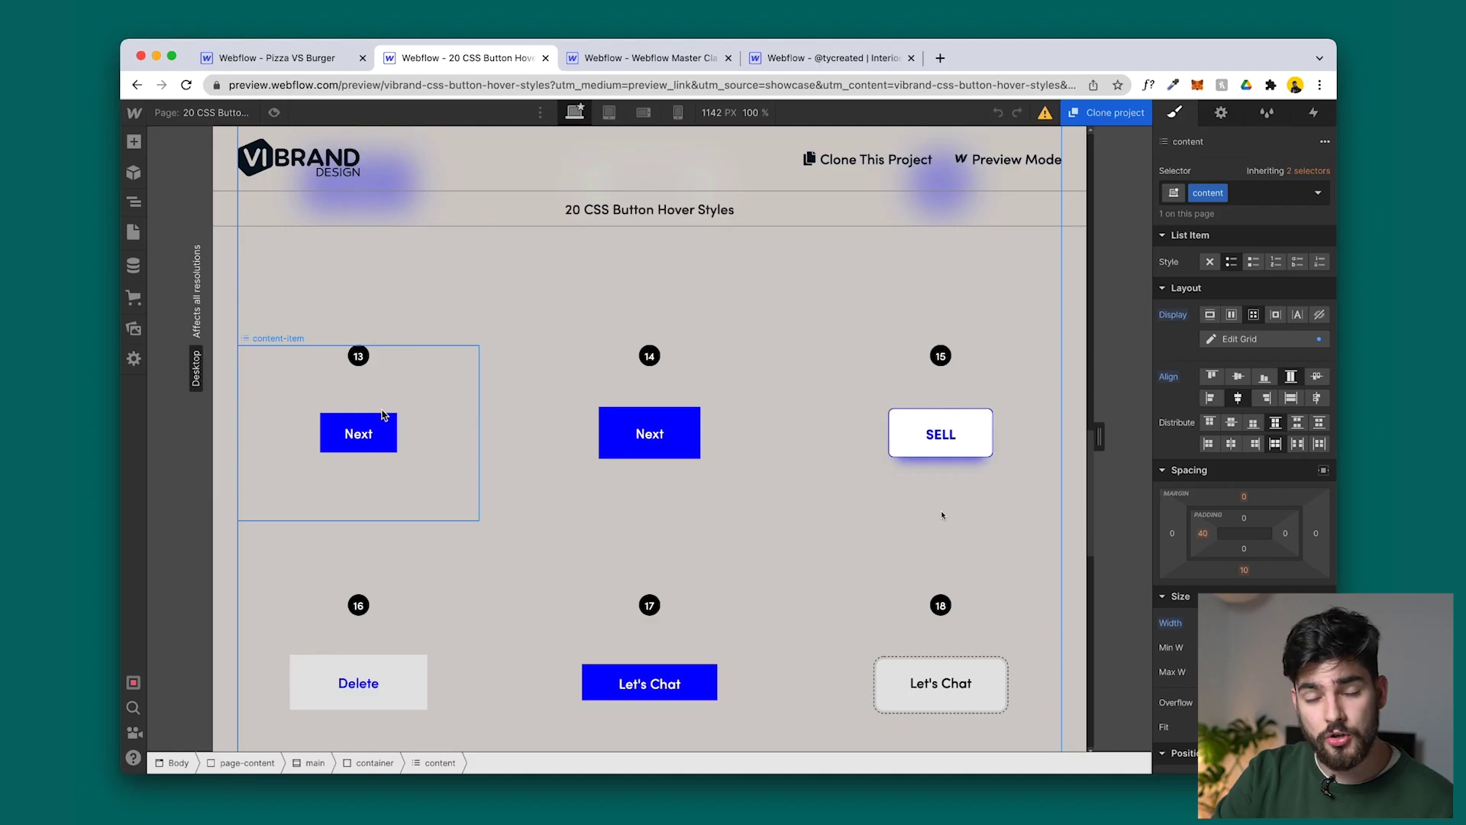
{"action": "left_click", "coordinate": [382, 414]}
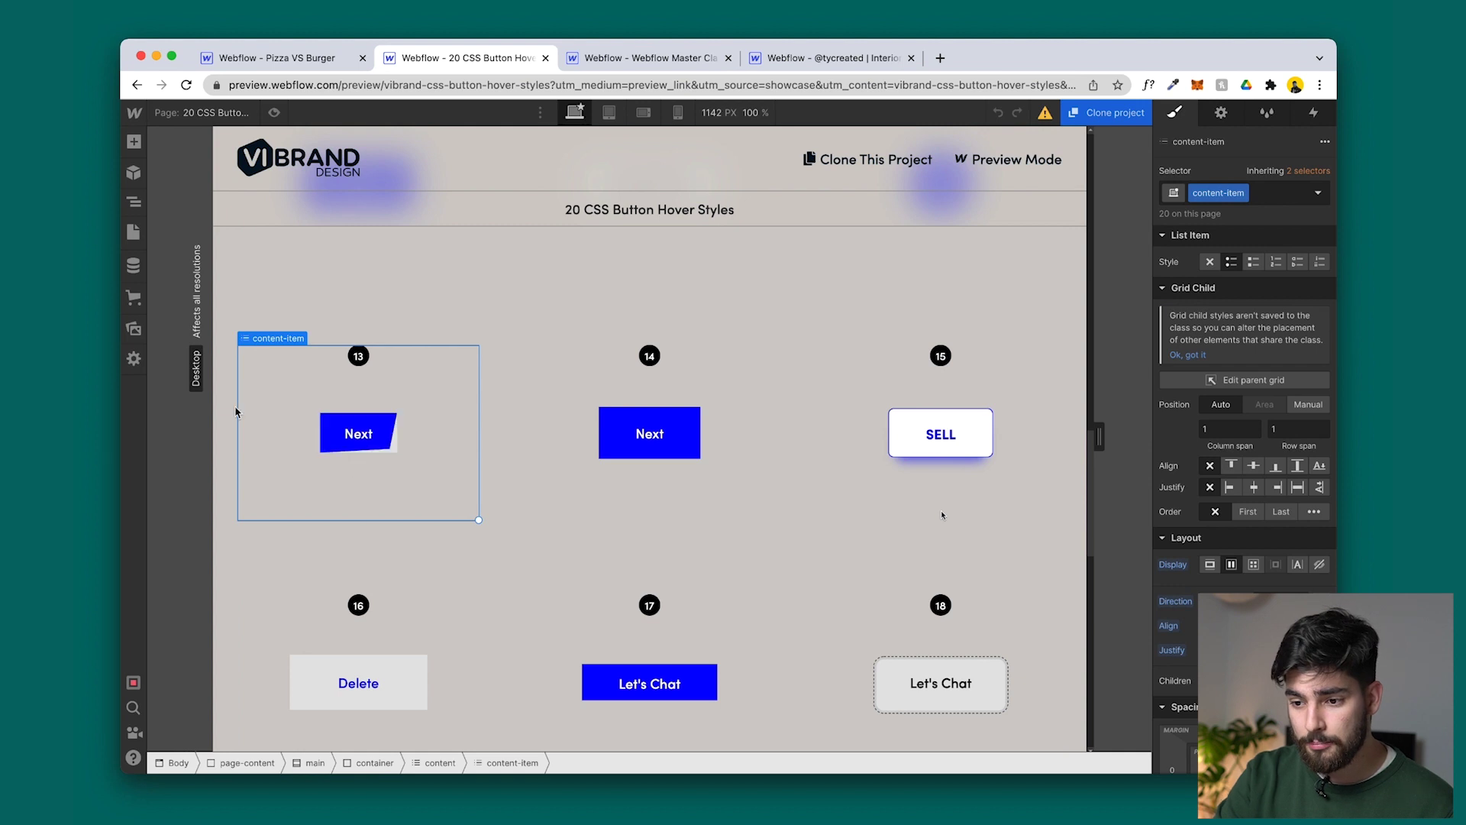
{"action": "left_click", "coordinate": [144, 206]}
{"action": "left_click", "coordinate": [260, 487]}
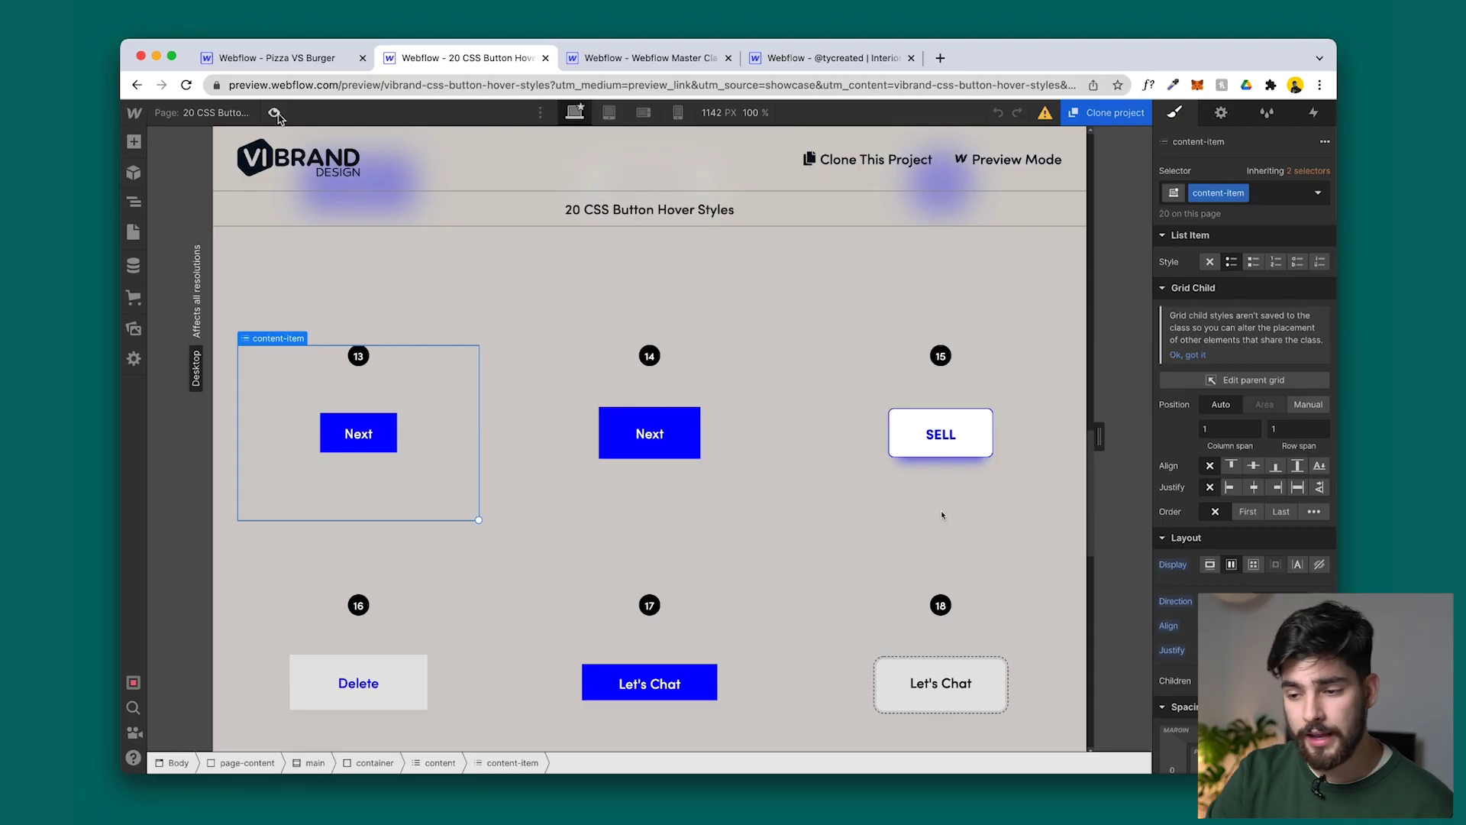
Preview the page and scroll through the live hover effects of buttons 13 to 20.
{"action": "left_click", "coordinate": [275, 114]}
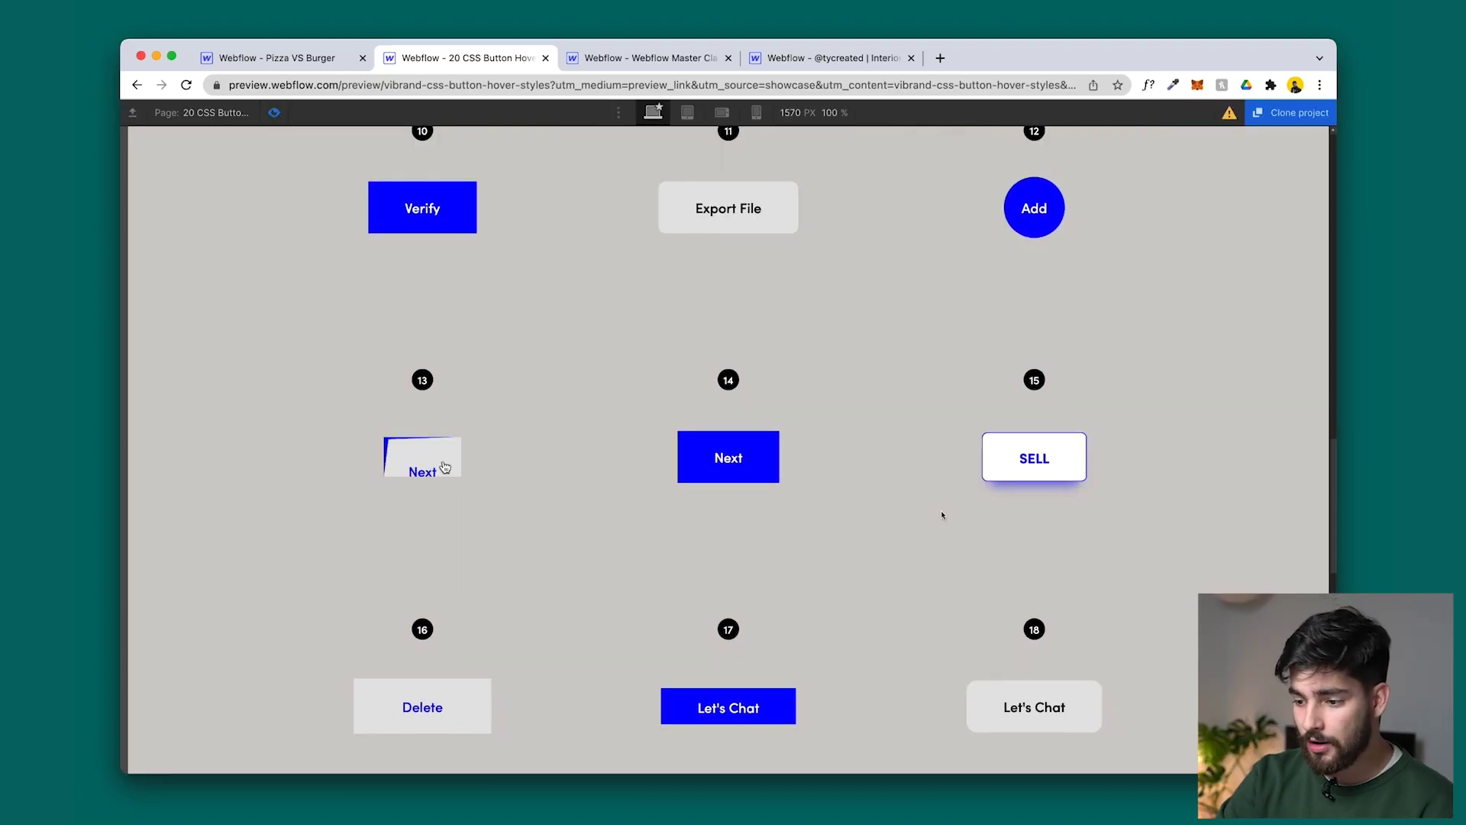
{"action": "scroll", "coordinate": [727, 436], "scroll_direction": "down", "scroll_amount": 3}
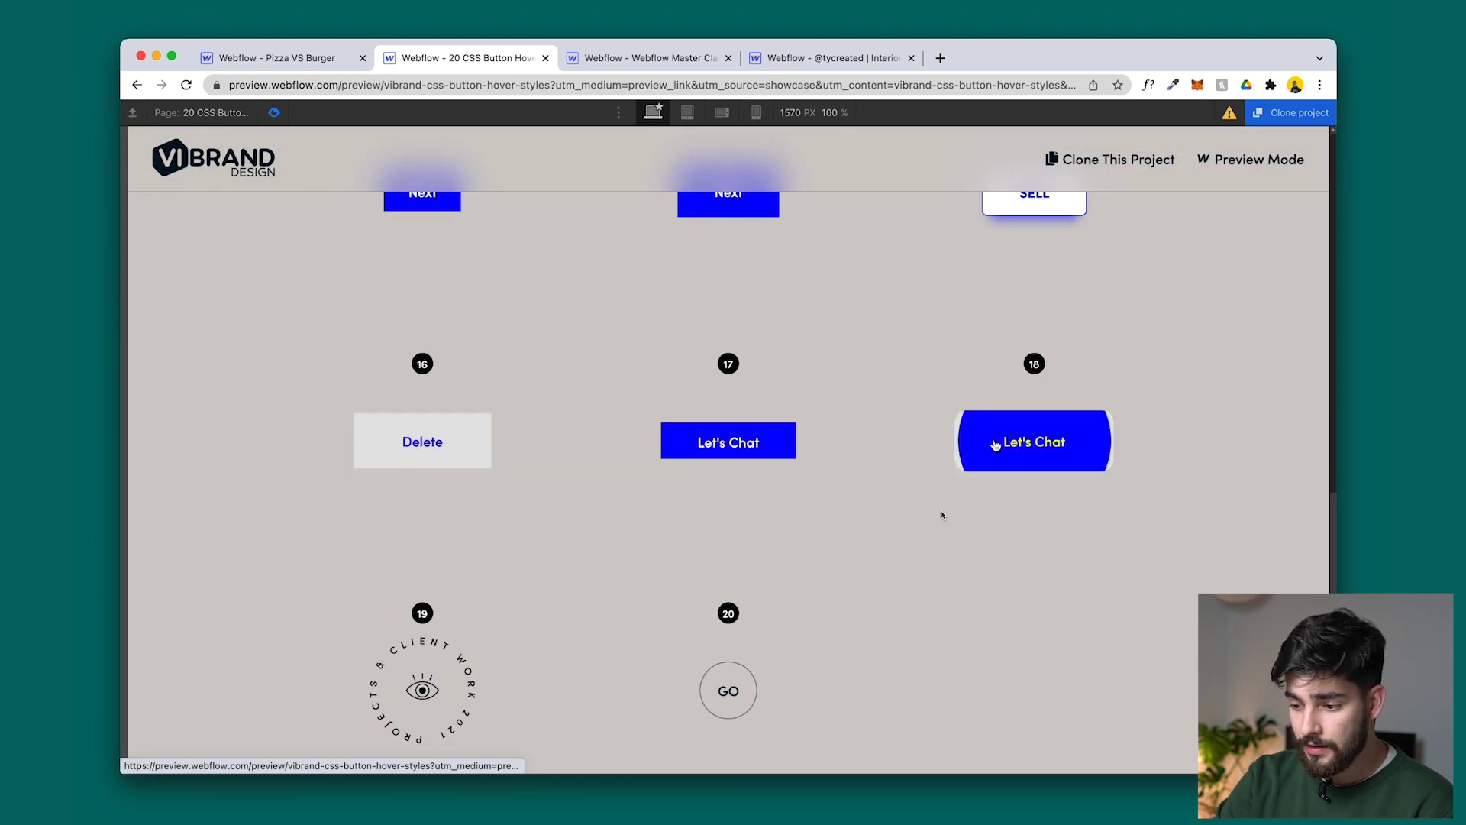
{"action": "scroll", "coordinate": [442, 677], "scroll_direction": "down", "scroll_amount": 2}
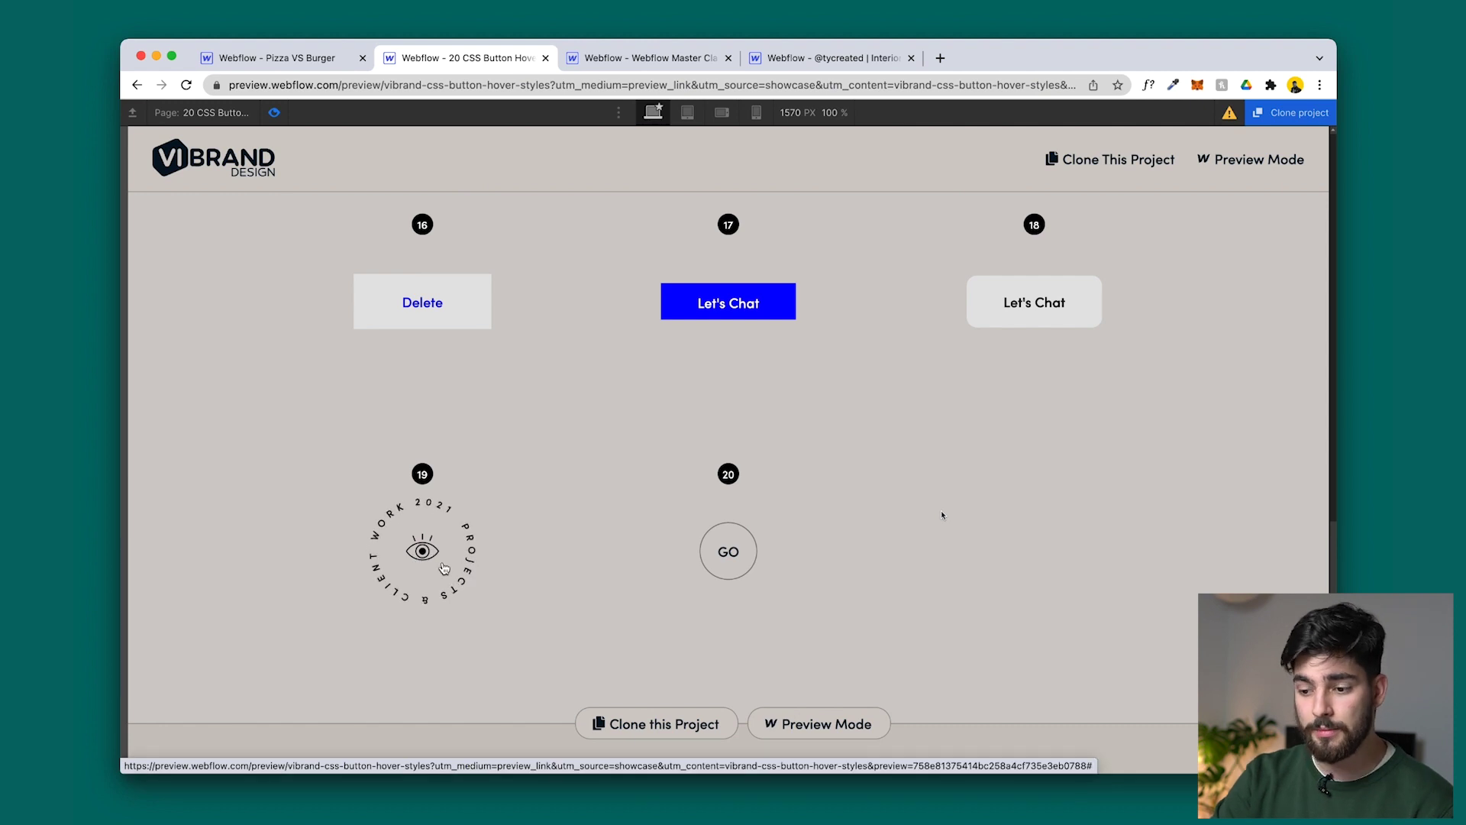
{"action": "scroll", "coordinate": [444, 567], "scroll_direction": "up", "scroll_amount": 8}
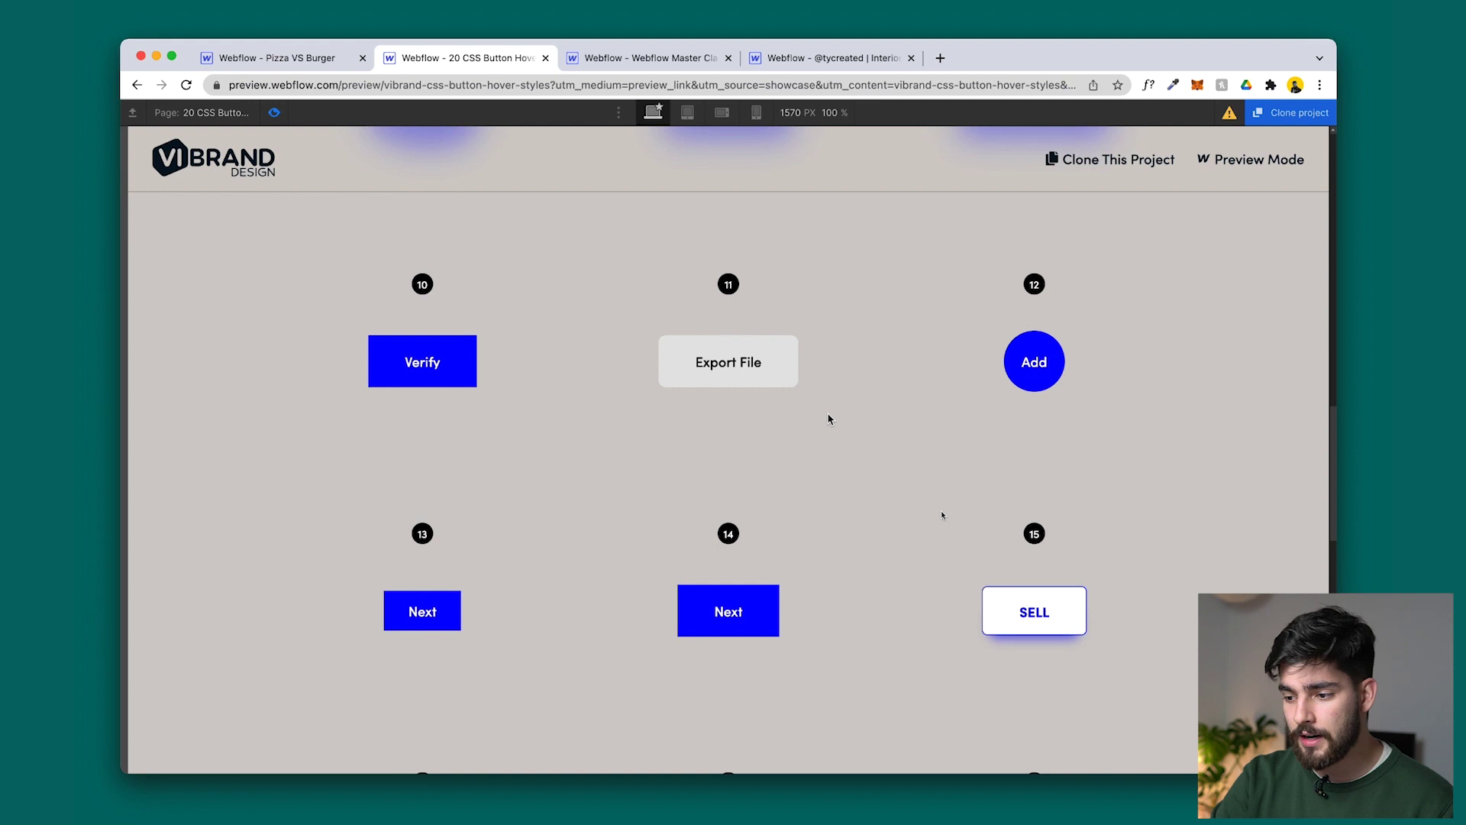
{"action": "scroll", "coordinate": [828, 419], "scroll_direction": "up", "scroll_amount": 4}
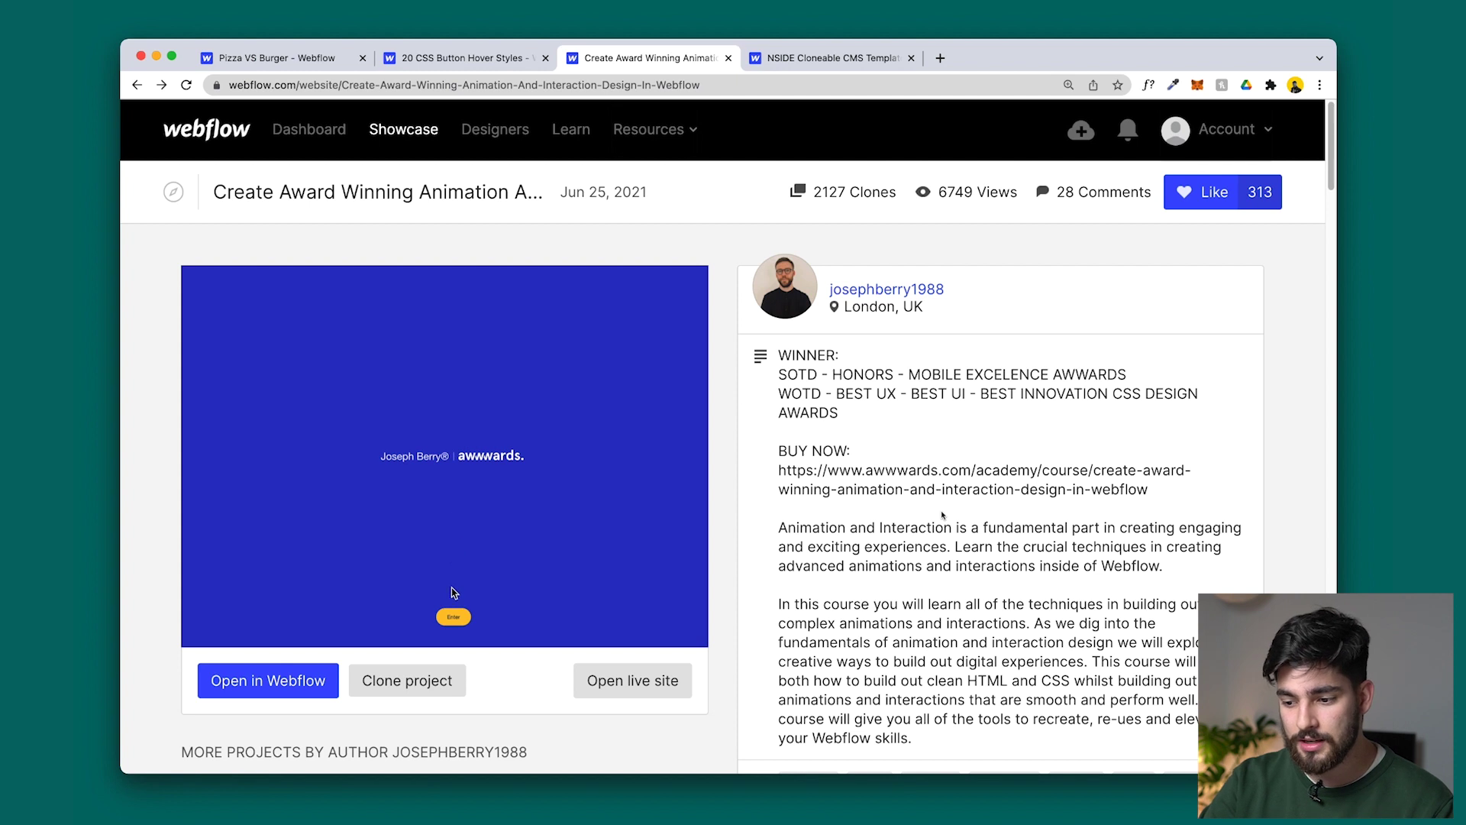
Enter the animation site past its blue intro screen and scroll through the live preview.
{"action": "left_click", "coordinate": [457, 616]}
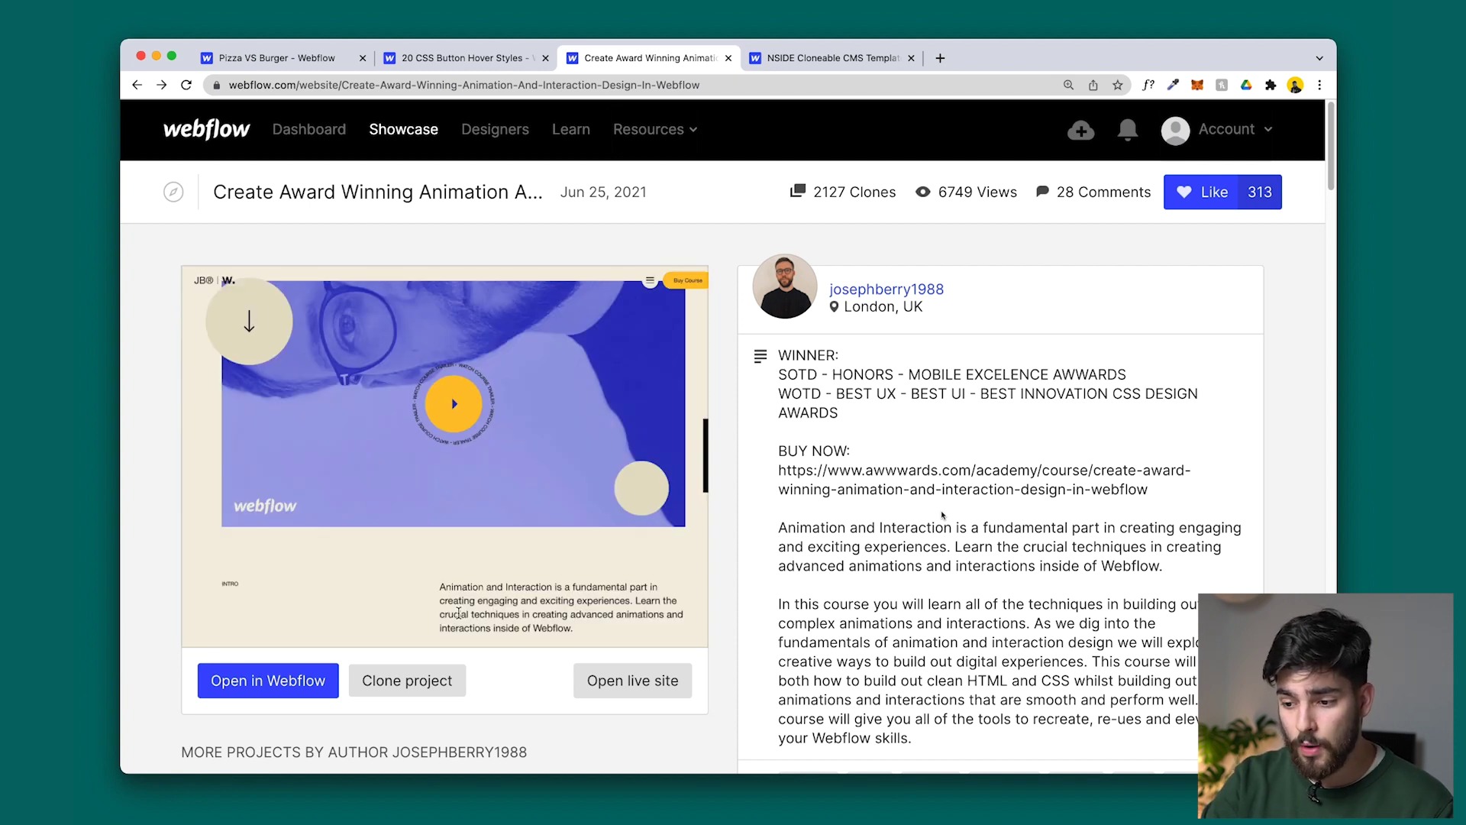
{"action": "scroll", "coordinate": [458, 613], "scroll_direction": "down", "scroll_amount": 10}
{"action": "scroll", "coordinate": [458, 616], "scroll_direction": "down", "scroll_amount": 10}
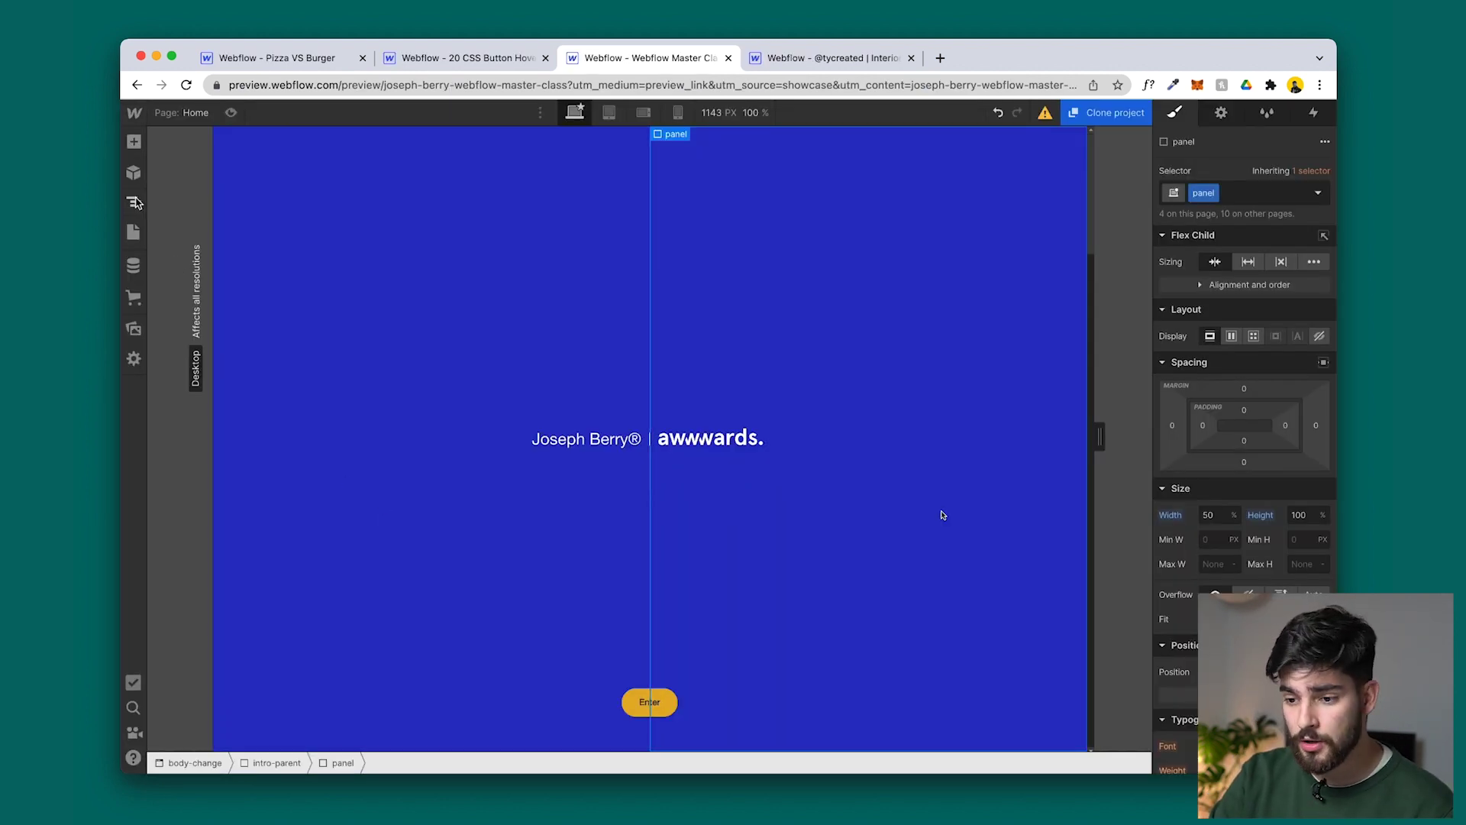
Set intro-parent's Display to None to hide the blue overlay, then scroll through the hero and modules.
{"action": "left_click", "coordinate": [135, 202]}
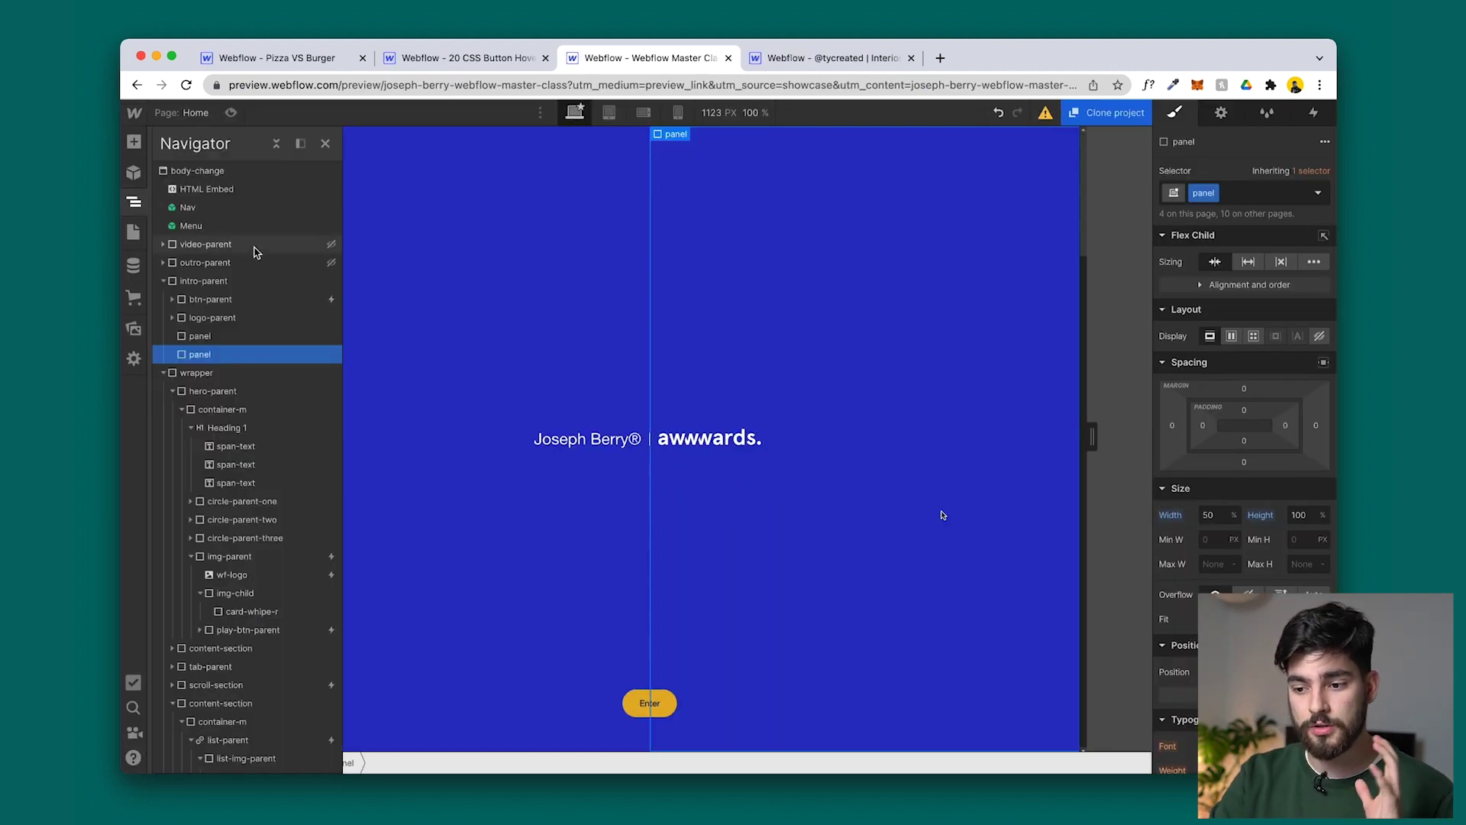
{"action": "left_click", "coordinate": [267, 291]}
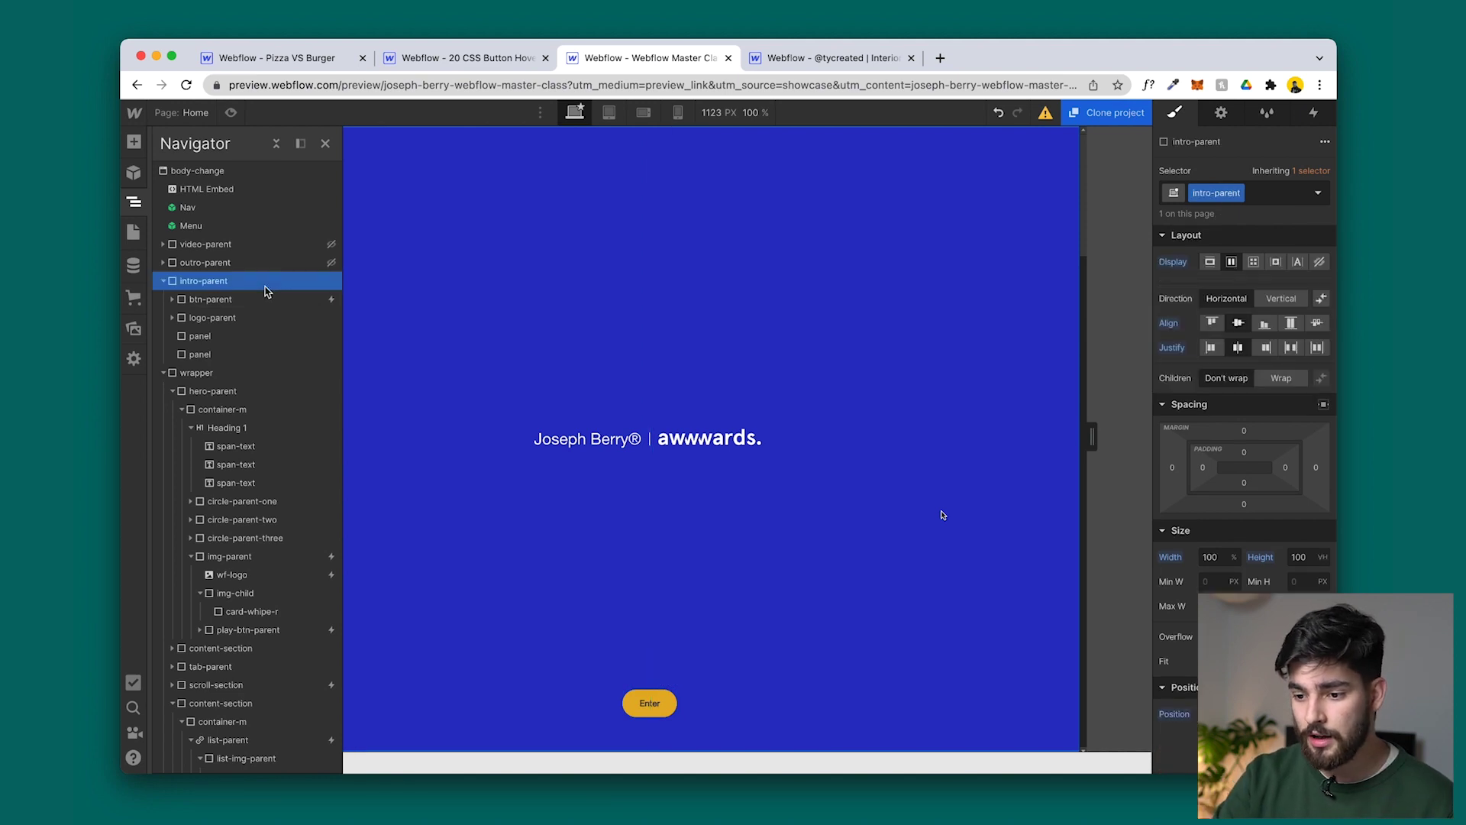
{"action": "left_click", "coordinate": [1319, 264]}
{"action": "left_click", "coordinate": [855, 399]}
{"action": "scroll", "coordinate": [570, 305], "scroll_direction": "down", "scroll_amount": 15}
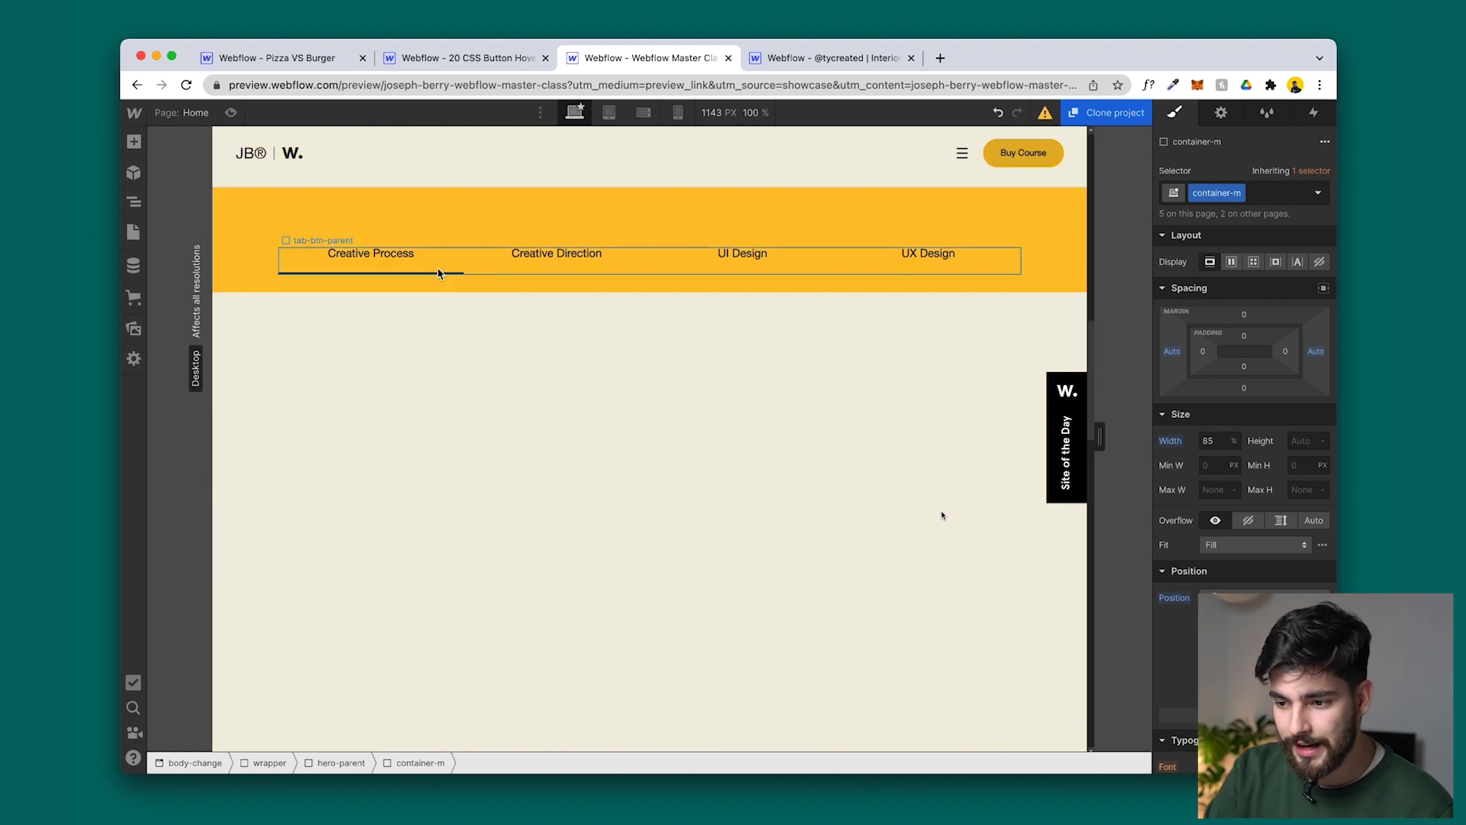
{"action": "scroll", "coordinate": [386, 270], "scroll_direction": "down", "scroll_amount": 10}
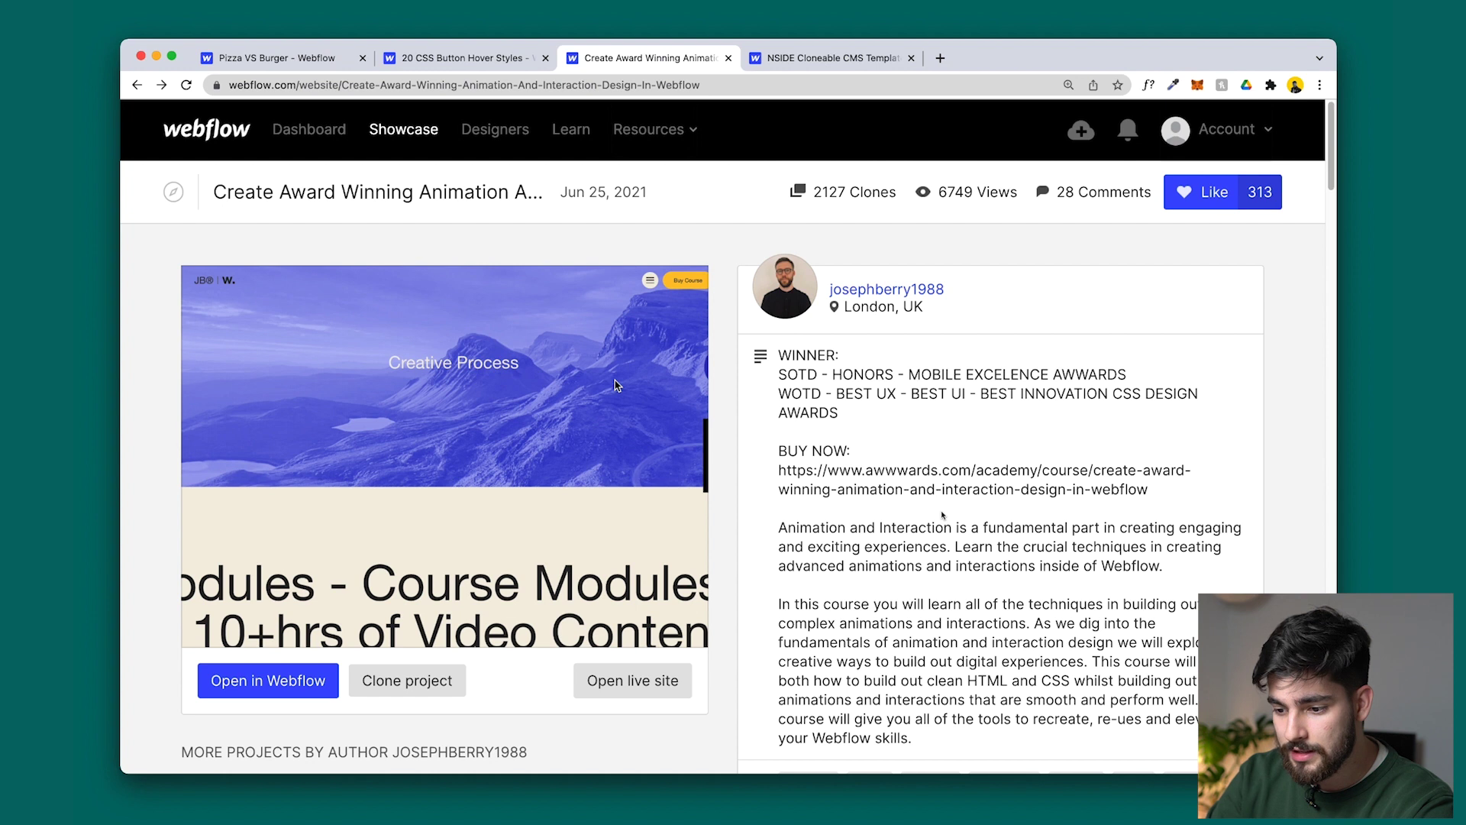
{"action": "scroll", "coordinate": [525, 552], "scroll_direction": "down", "scroll_amount": 5}
{"action": "scroll", "coordinate": [458, 496], "scroll_direction": "up", "scroll_amount": 1}
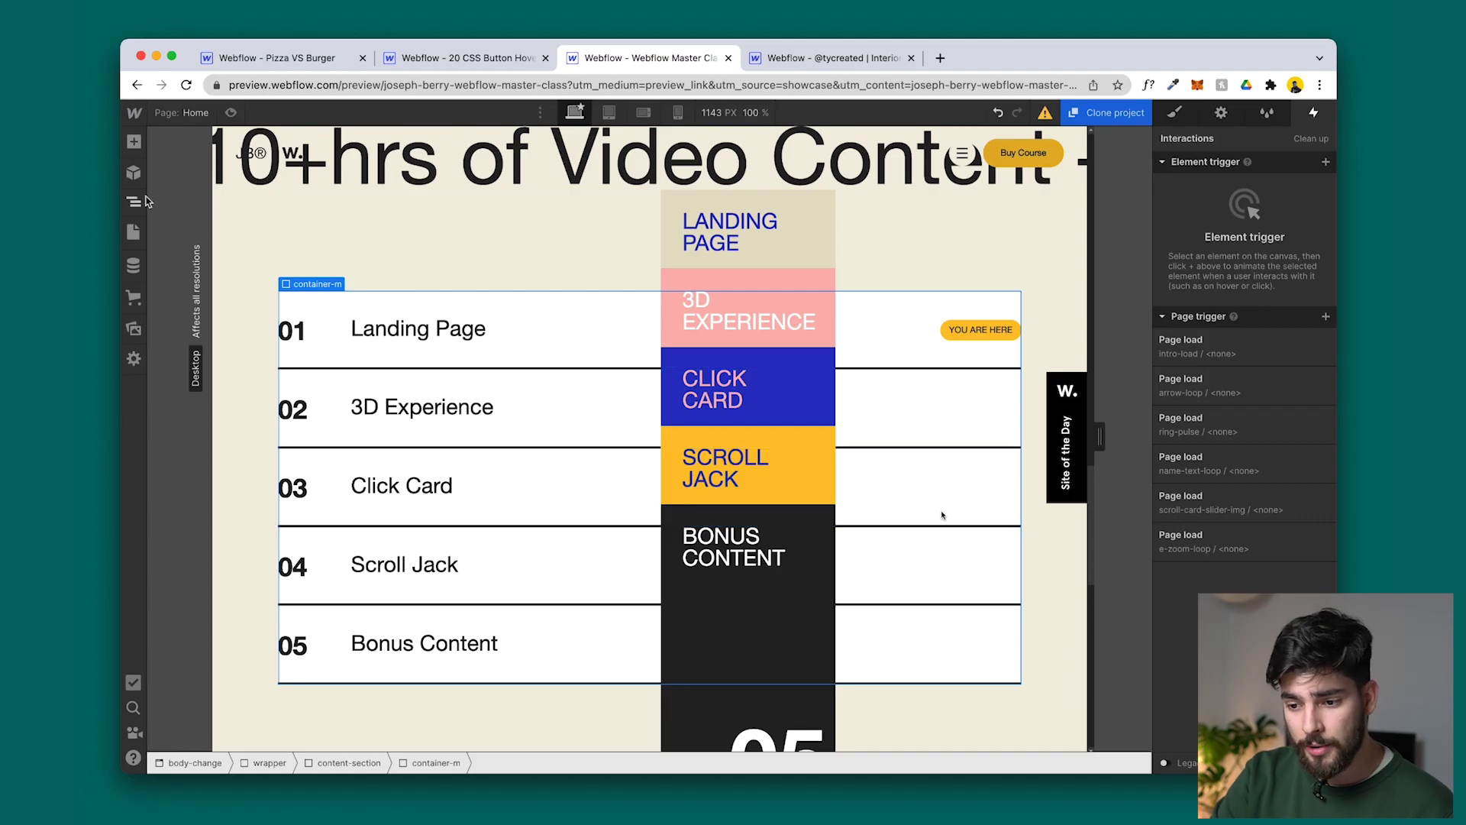
Select a list-parent row of the module list and open its Mouse hover interaction.
{"action": "left_click", "coordinate": [143, 200]}
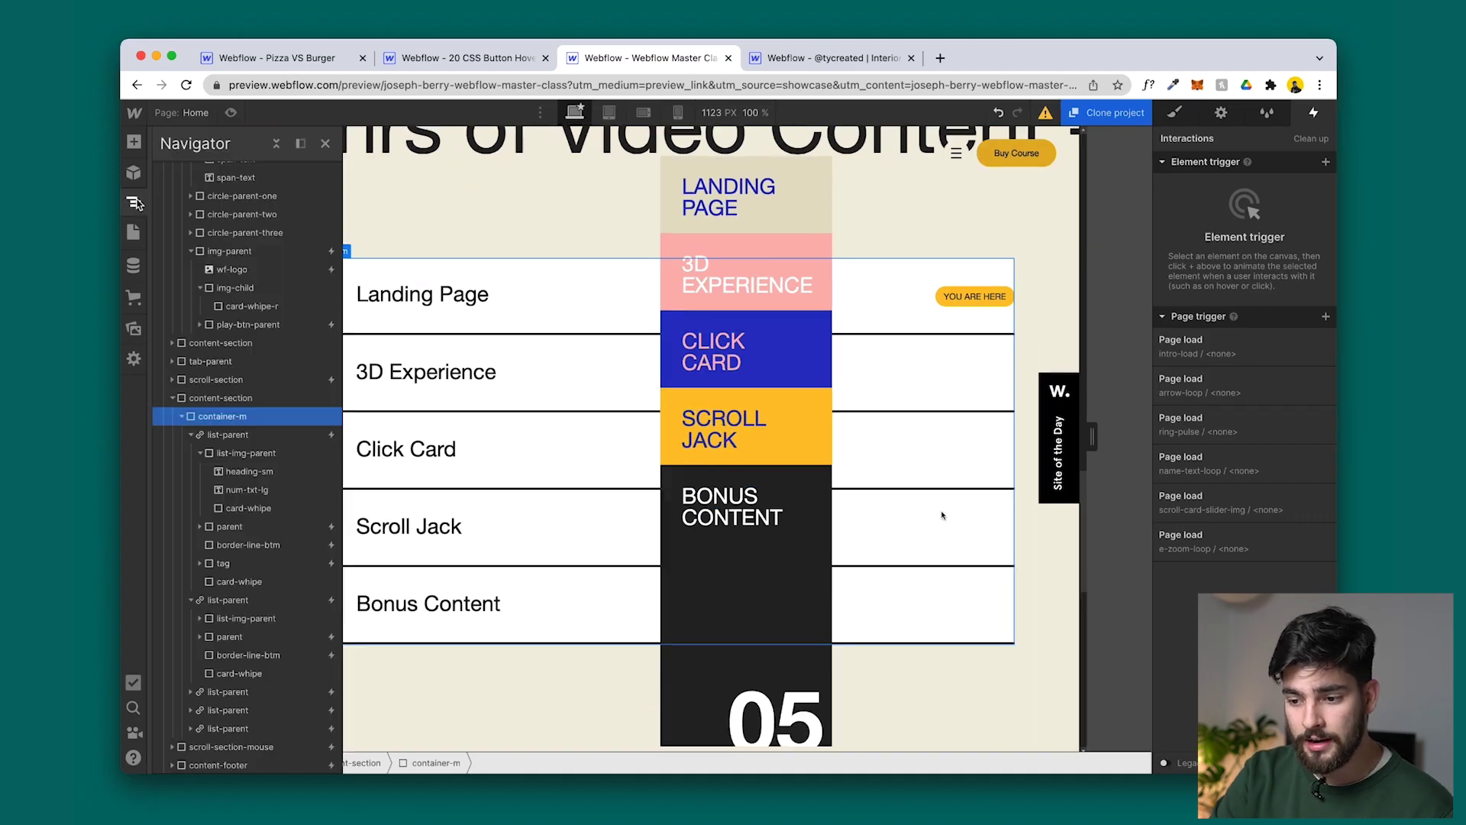
{"action": "left_click", "coordinate": [294, 435]}
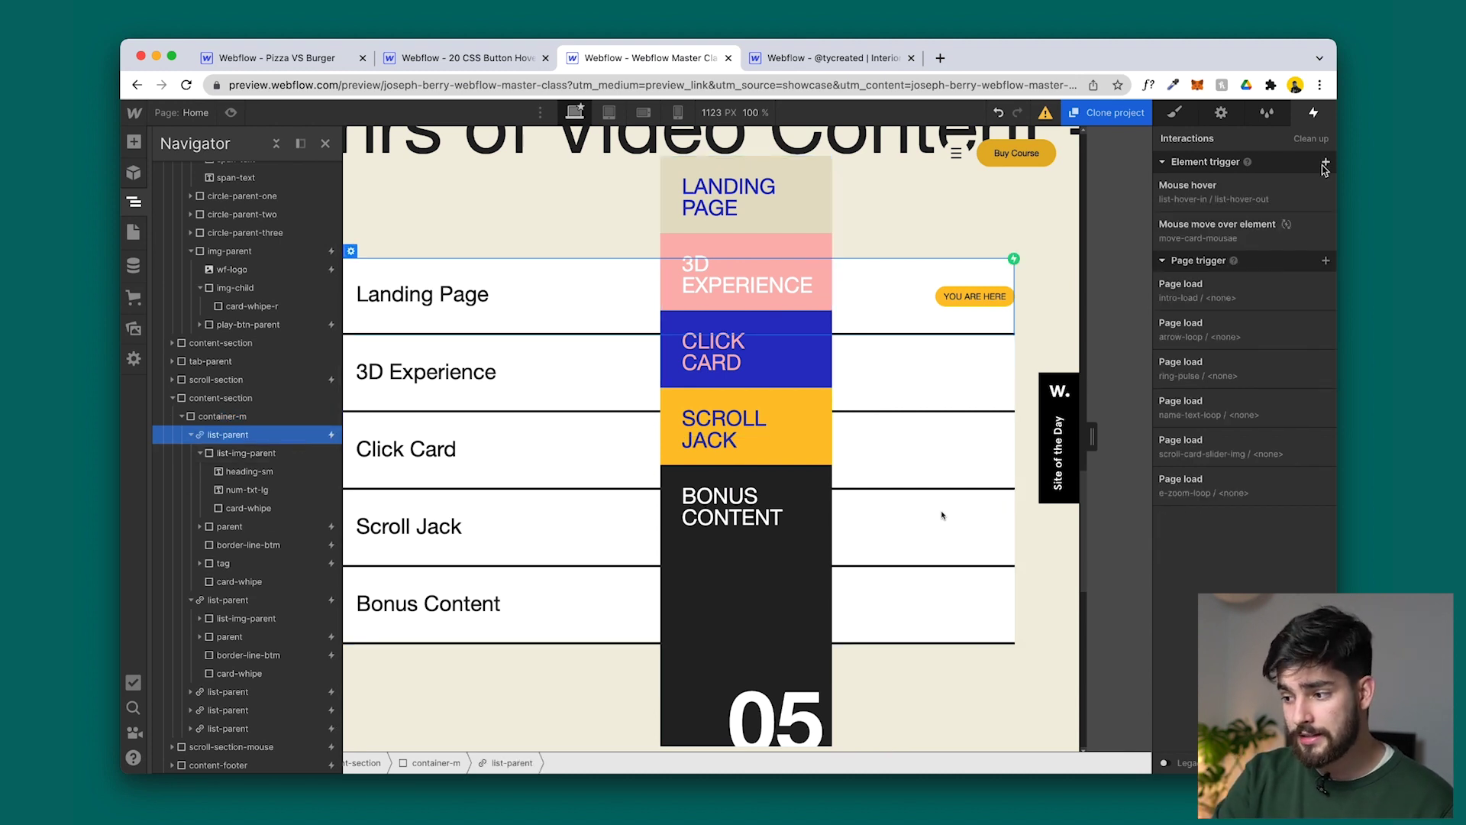
{"action": "left_click", "coordinate": [1279, 197]}
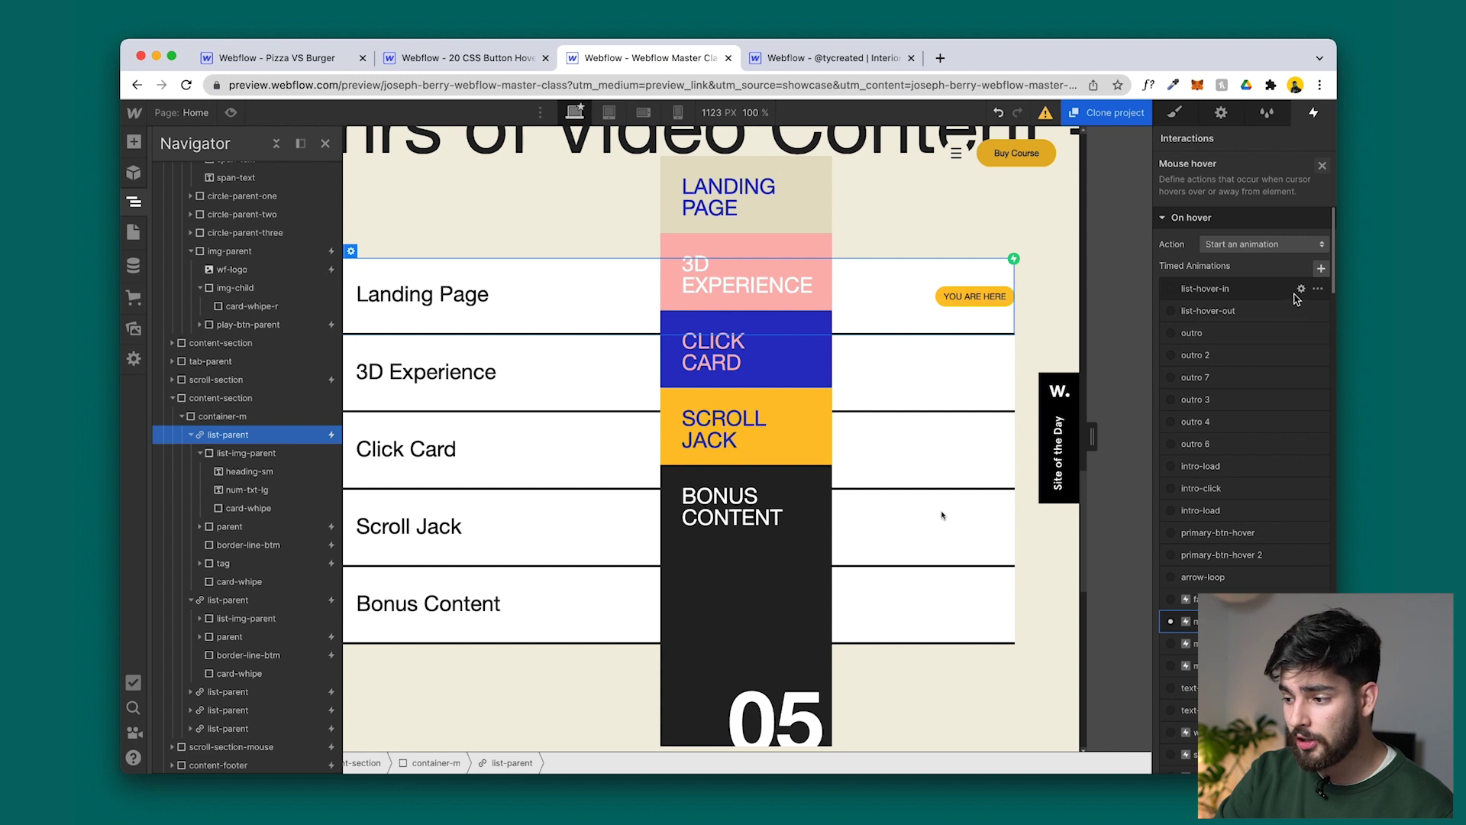
Review the list-hover-out animation's actions, then close the animation editor.
{"action": "left_click", "coordinate": [1301, 312]}
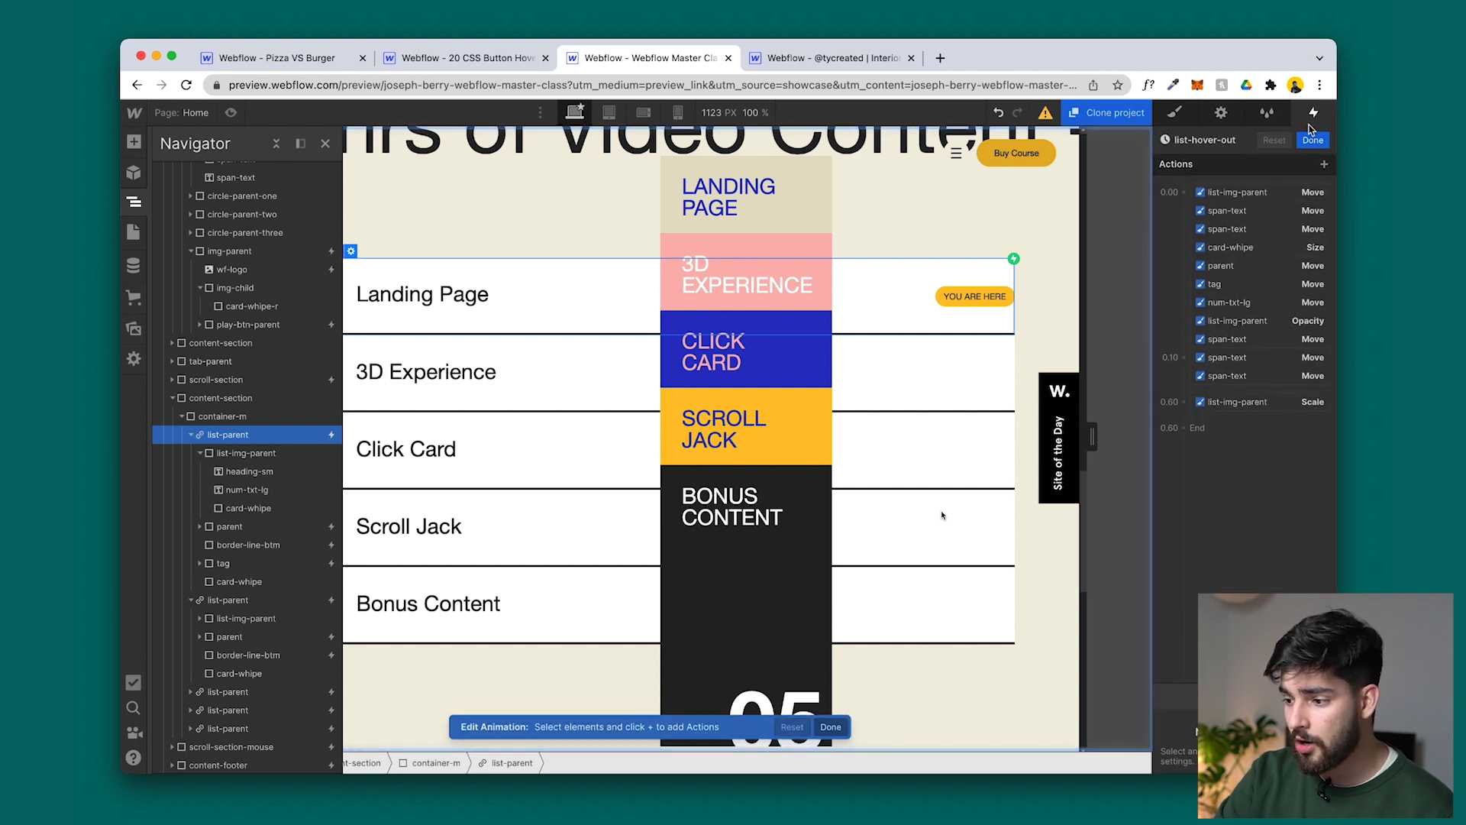
{"action": "key", "text": "Escape"}
{"action": "scroll", "coordinate": [1288, 349], "scroll_direction": "down", "scroll_amount": 2}
{"action": "scroll", "coordinate": [1253, 351], "scroll_direction": "down", "scroll_amount": 5}
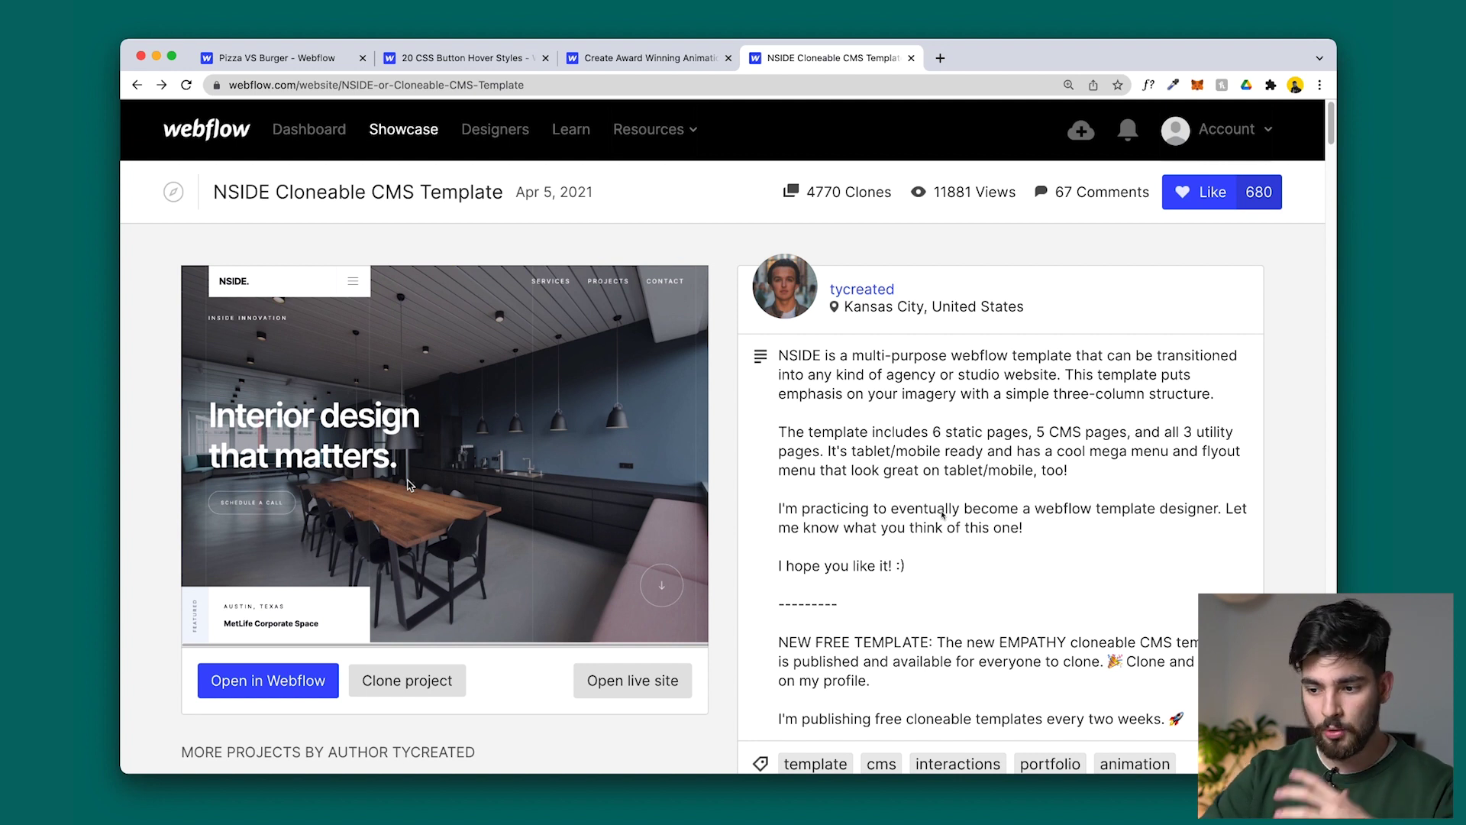
{"action": "scroll", "coordinate": [412, 488], "scroll_direction": "down", "scroll_amount": 5}
{"action": "scroll", "coordinate": [465, 554], "scroll_direction": "down", "scroll_amount": 5}
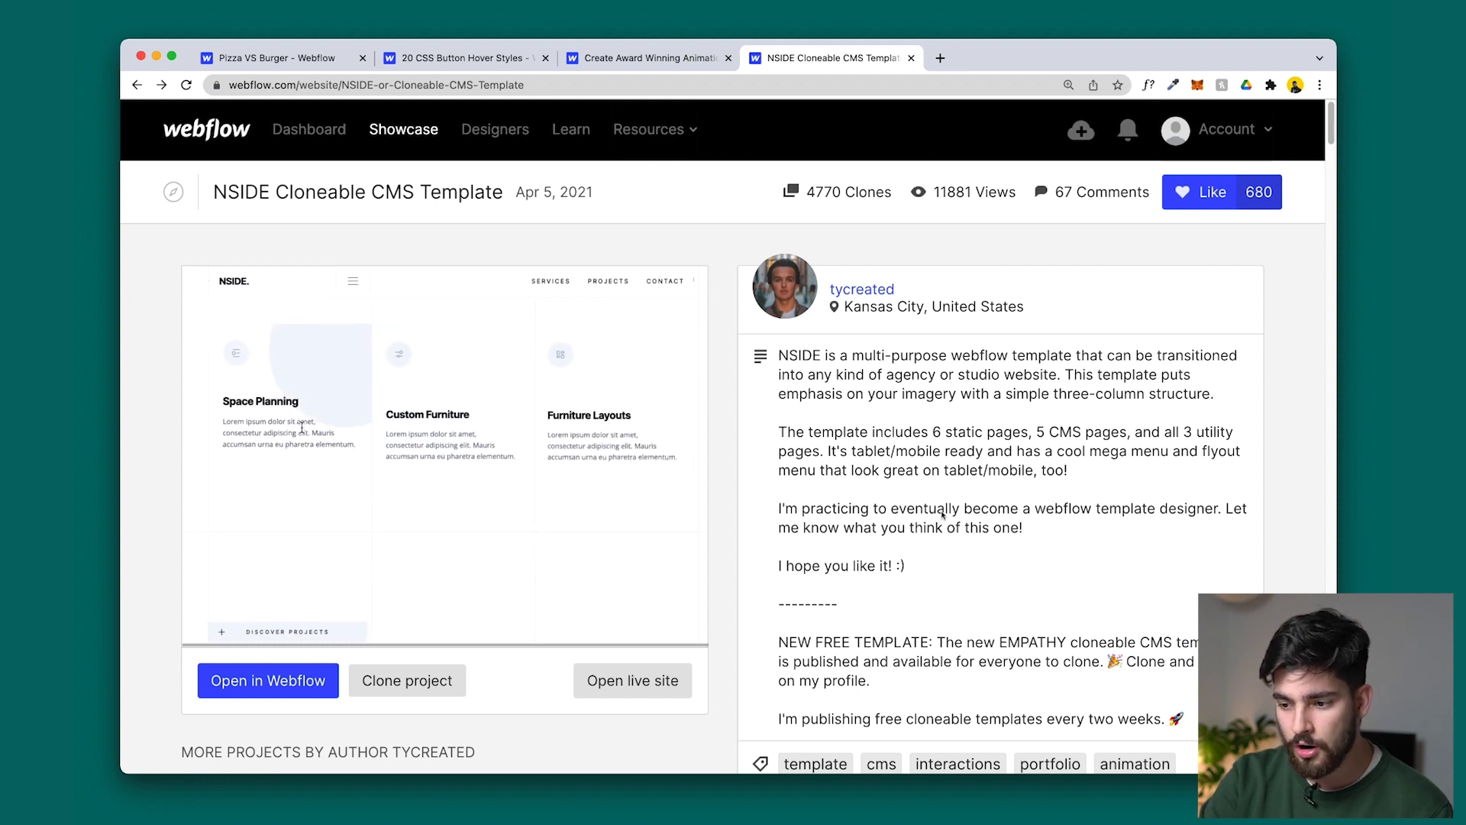
{"action": "scroll", "coordinate": [341, 504], "scroll_direction": "down", "scroll_amount": 5}
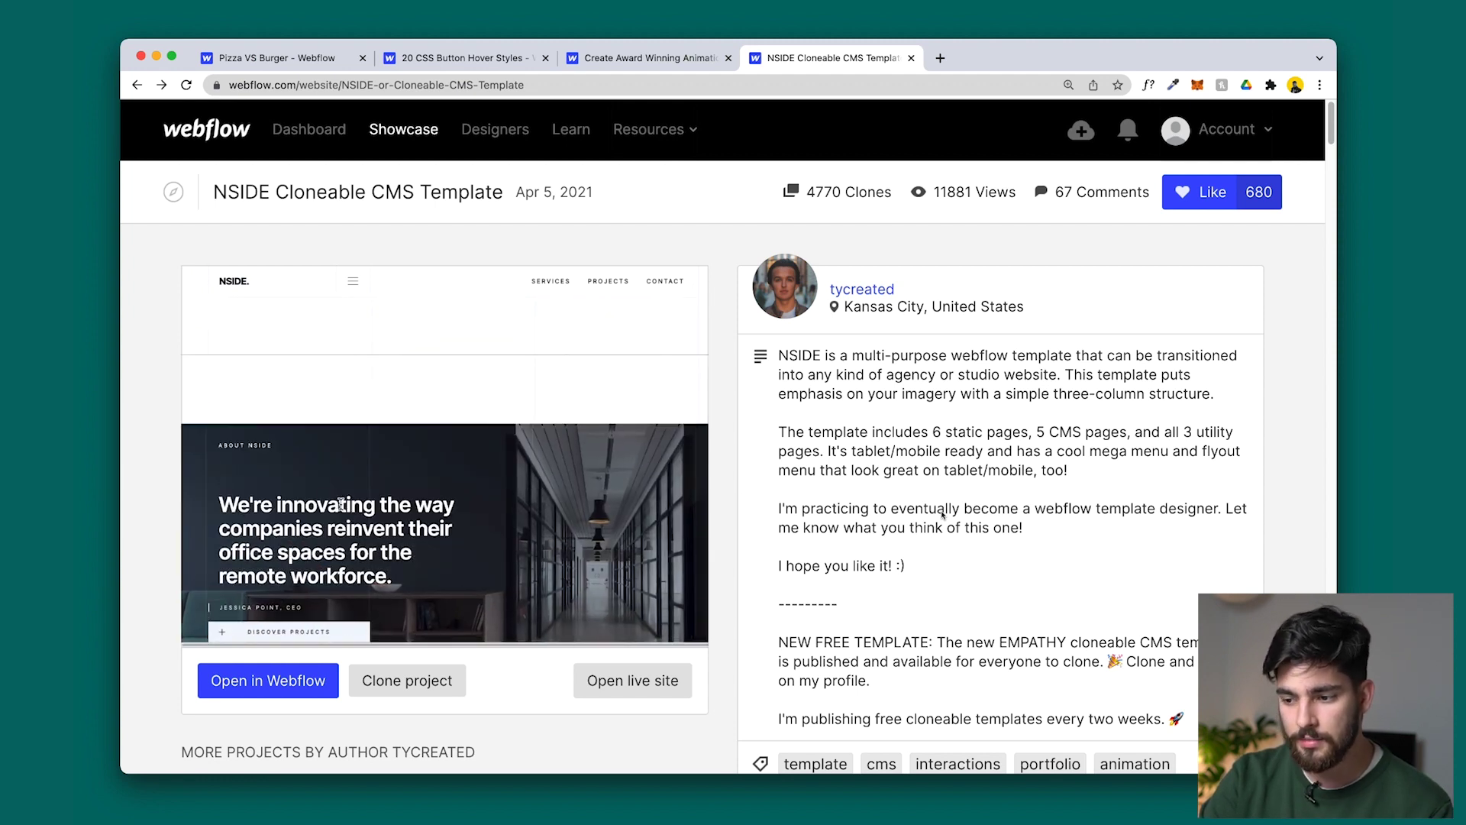
{"action": "scroll", "coordinate": [340, 504], "scroll_direction": "down", "scroll_amount": 2}
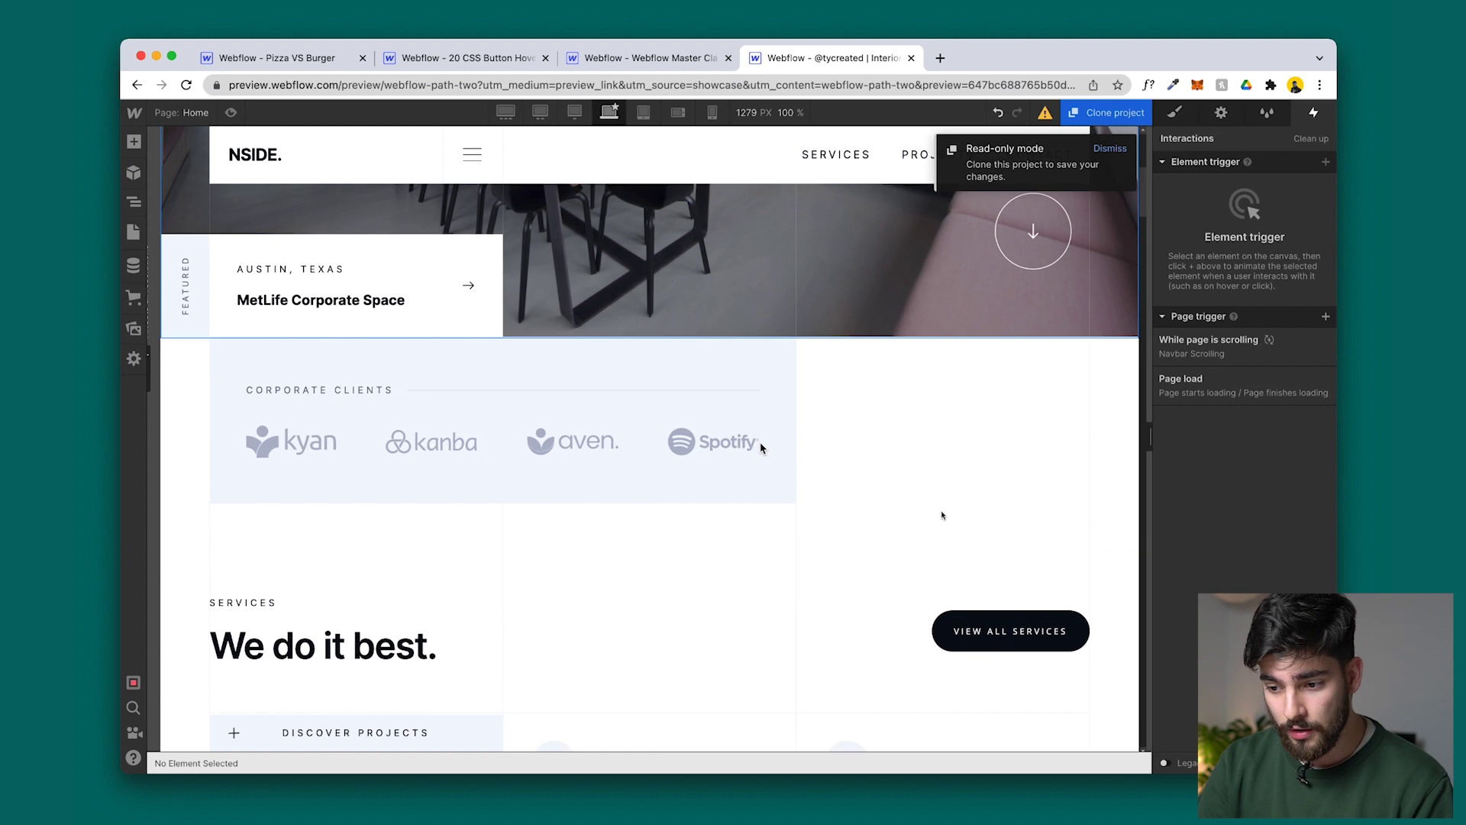
{"action": "scroll", "coordinate": [324, 327], "scroll_direction": "down", "scroll_amount": 1}
{"action": "scroll", "coordinate": [381, 483], "scroll_direction": "down", "scroll_amount": 5}
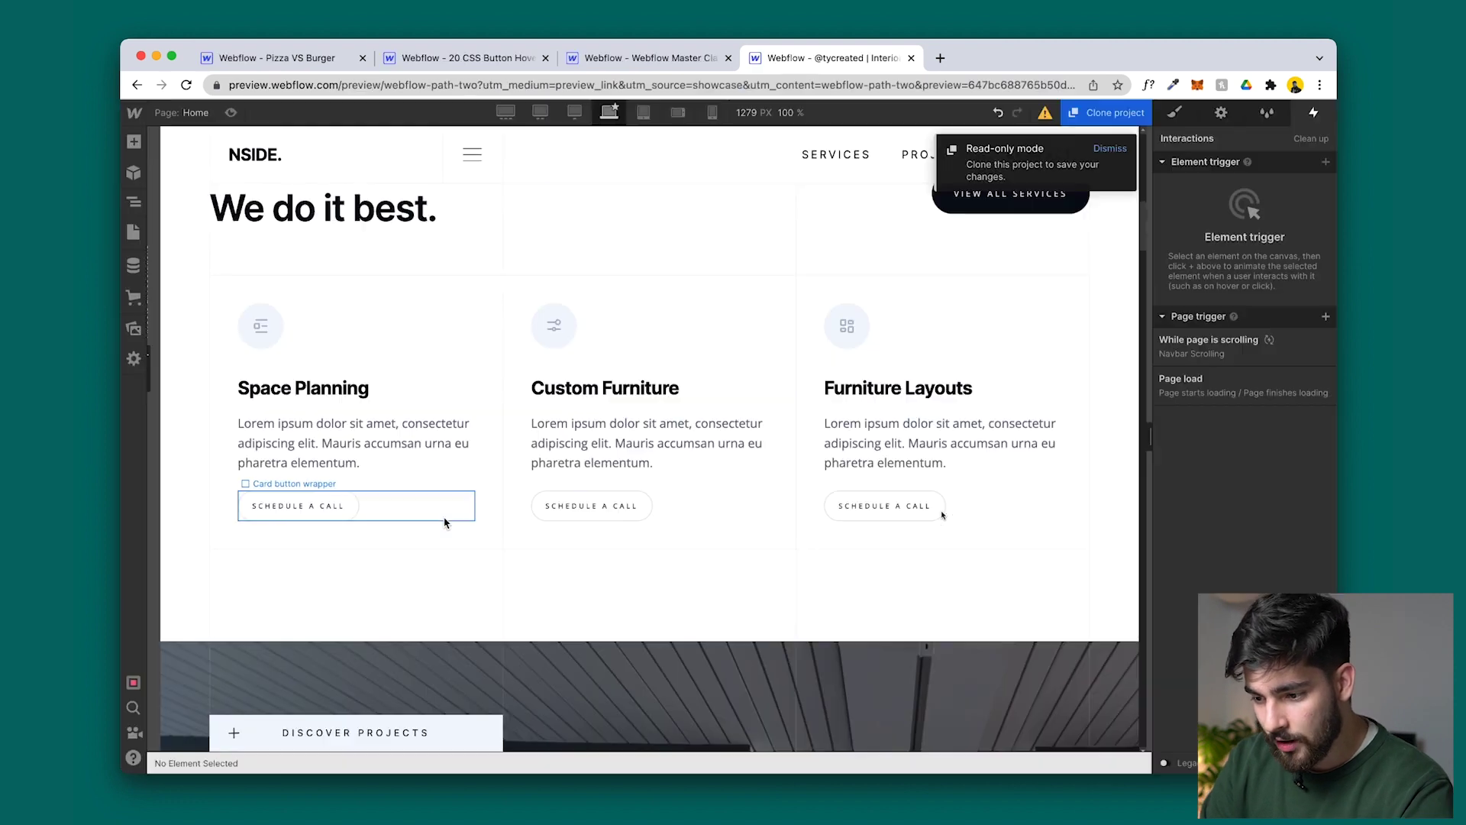
Select the NSIDE banner Section and open its Banner scroll into view animation from the Scroll into view trigger.
{"action": "scroll", "coordinate": [445, 522], "scroll_direction": "up", "scroll_amount": 10}
{"action": "scroll", "coordinate": [445, 522], "scroll_direction": "down", "scroll_amount": 5}
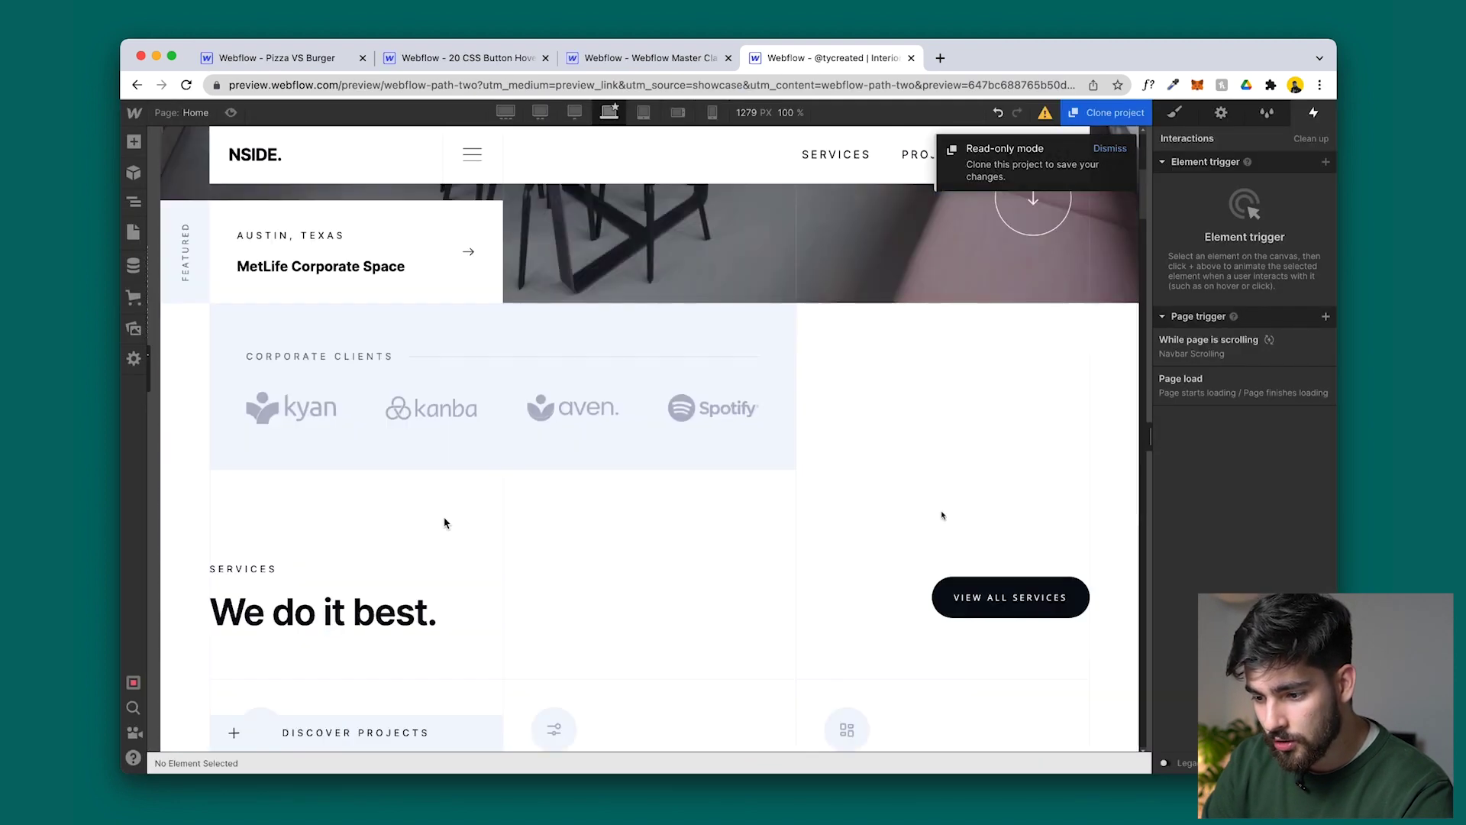
{"action": "scroll", "coordinate": [445, 522], "scroll_direction": "down", "scroll_amount": 6}
{"action": "scroll", "coordinate": [359, 466], "scroll_direction": "up", "scroll_amount": 1}
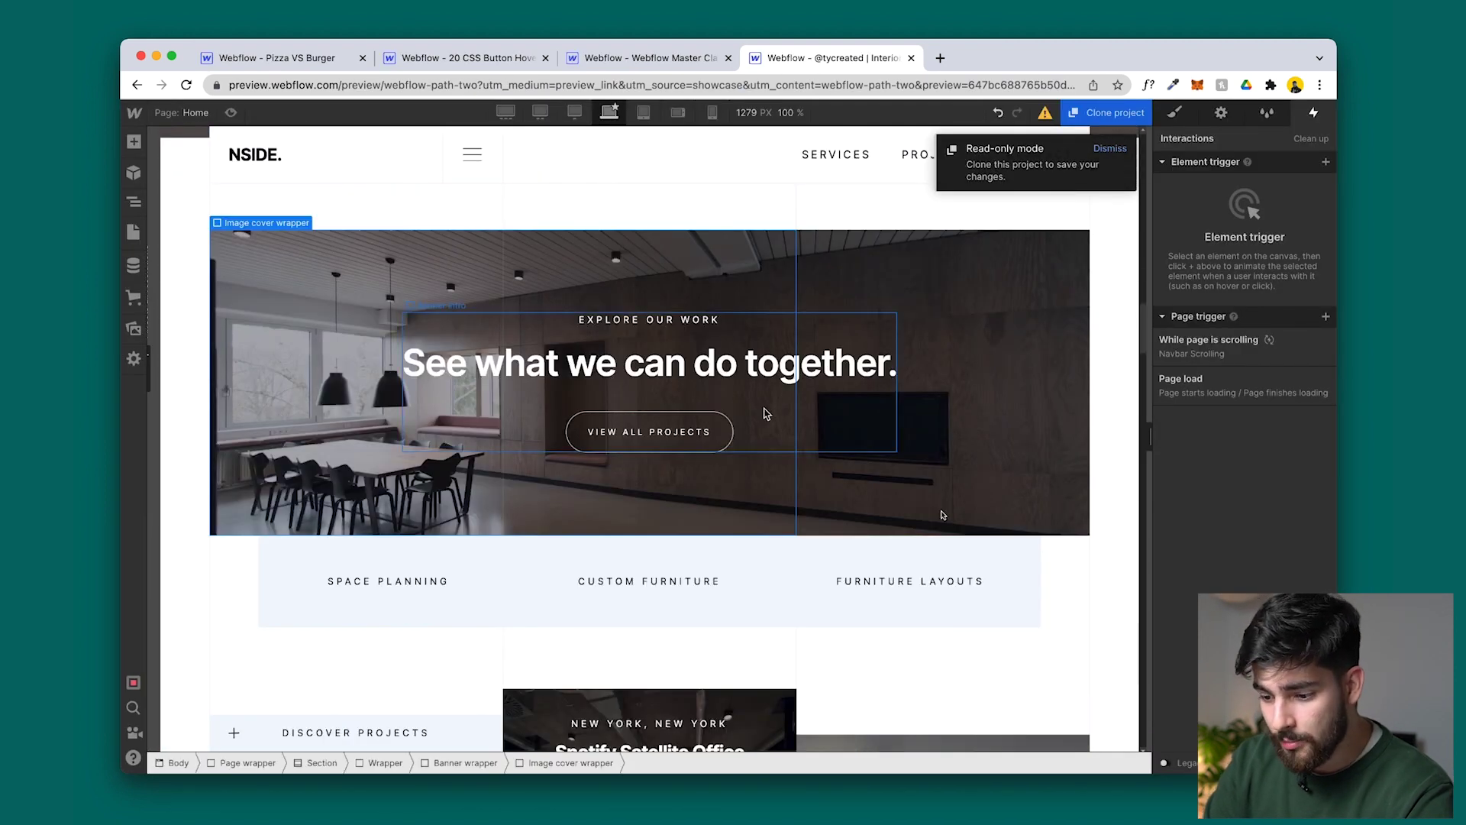
{"action": "key", "text": "z"}
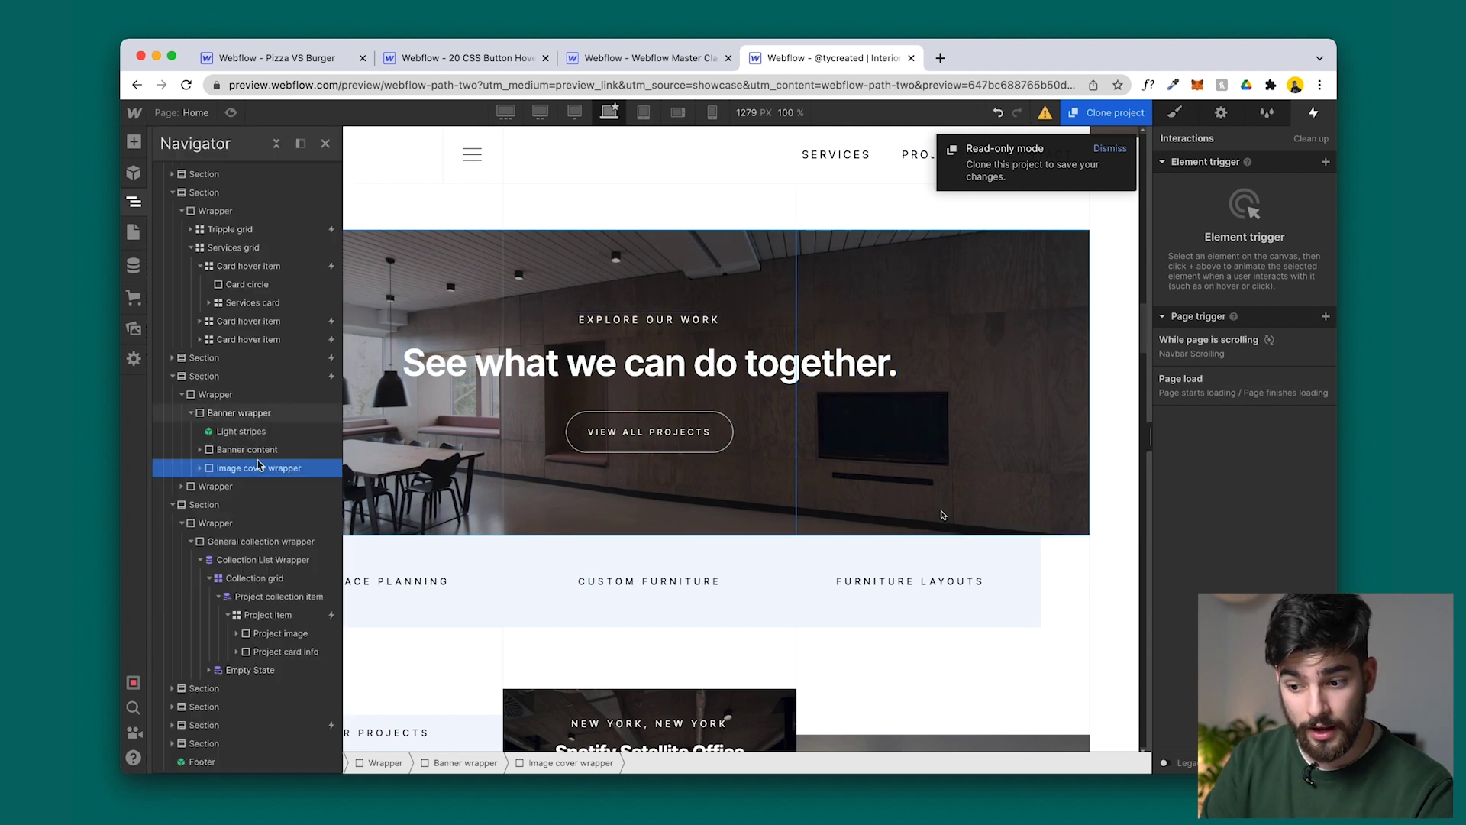
{"action": "left_click", "coordinate": [201, 468]}
{"action": "left_click", "coordinate": [279, 376]}
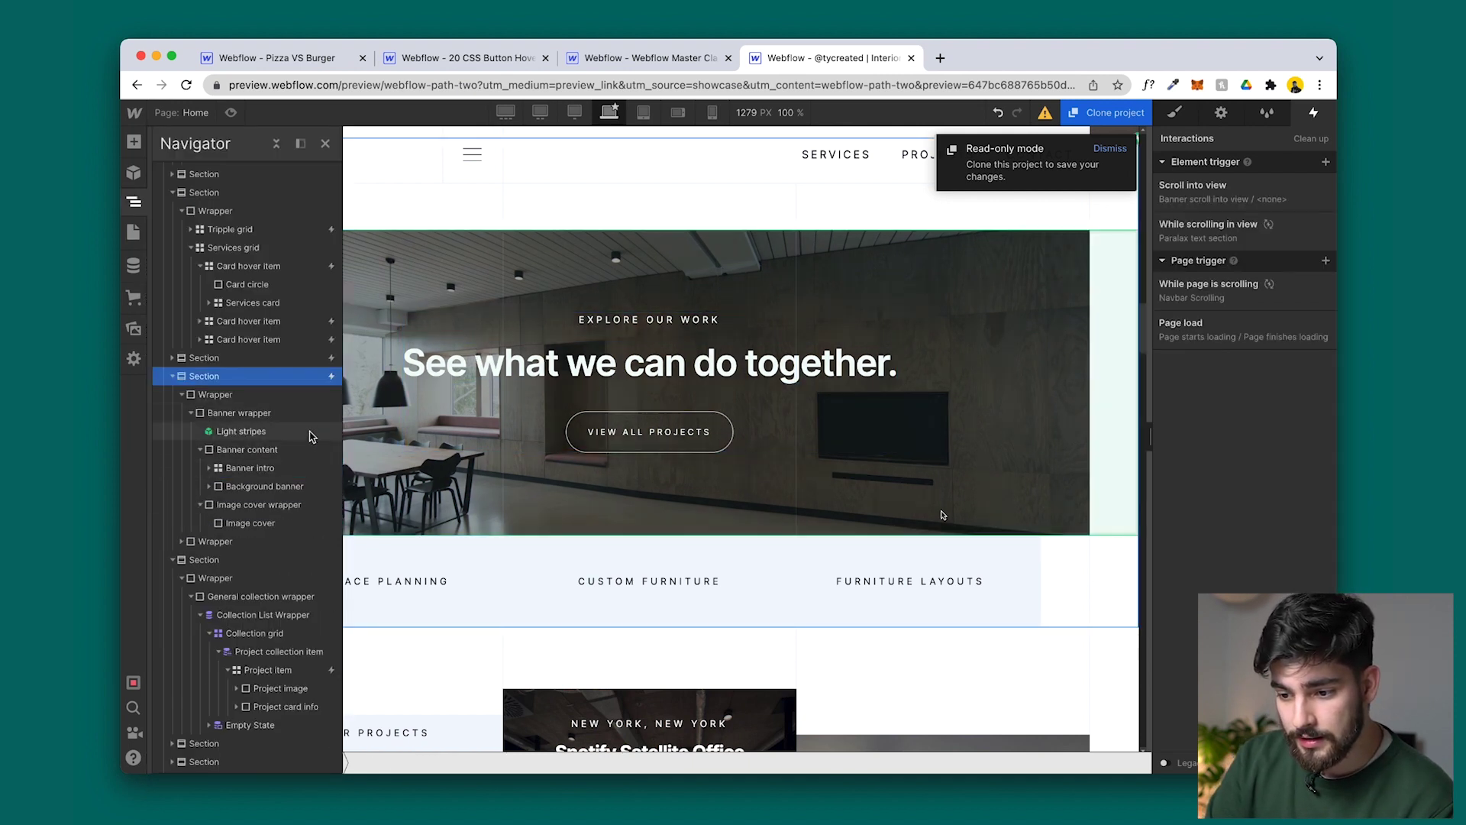
{"action": "left_click", "coordinate": [1258, 204]}
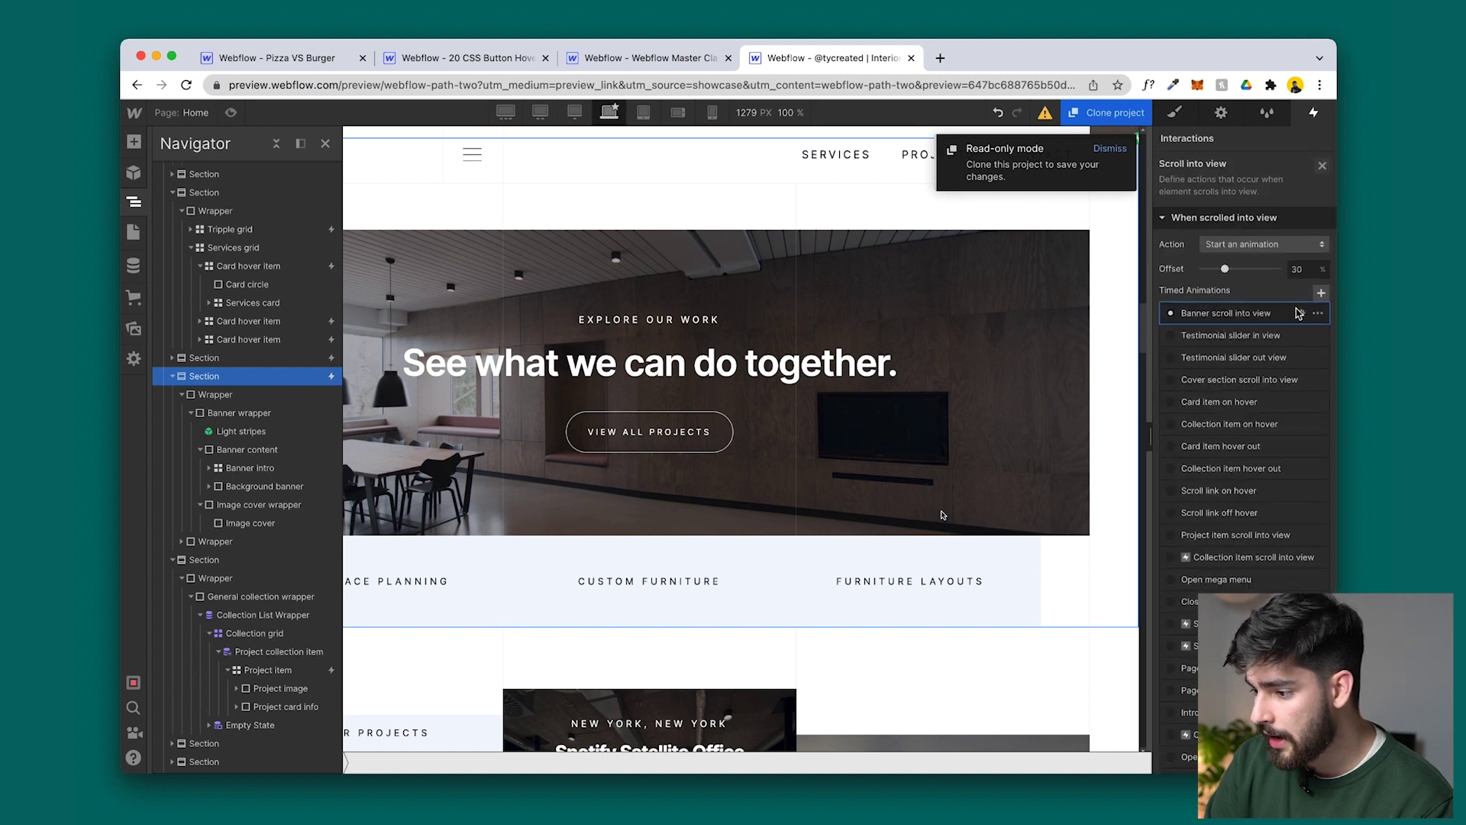
{"action": "left_click", "coordinate": [1302, 314]}
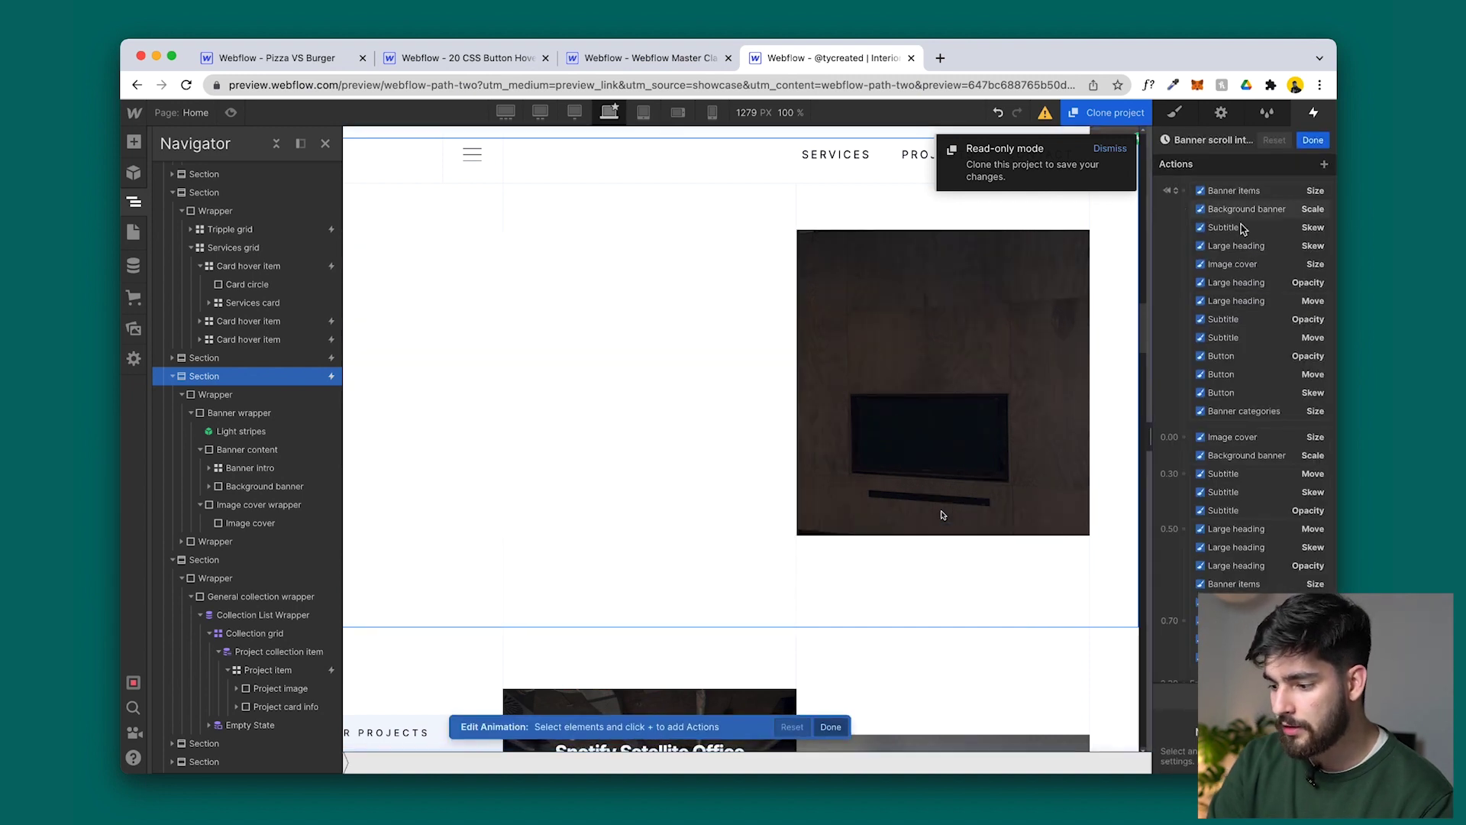